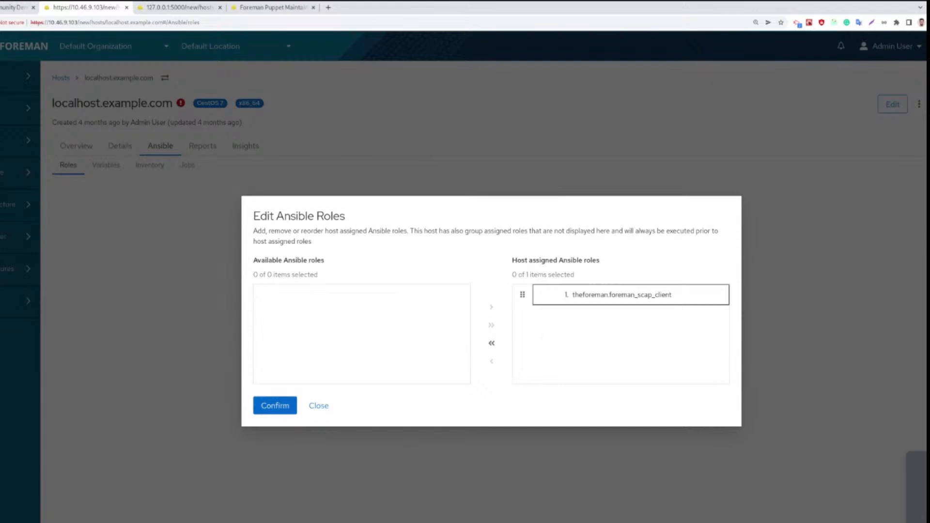
Confirm assigning the theforeman.foreman_scap_client Ansible role to the host localhost.example.com
click(276, 412)
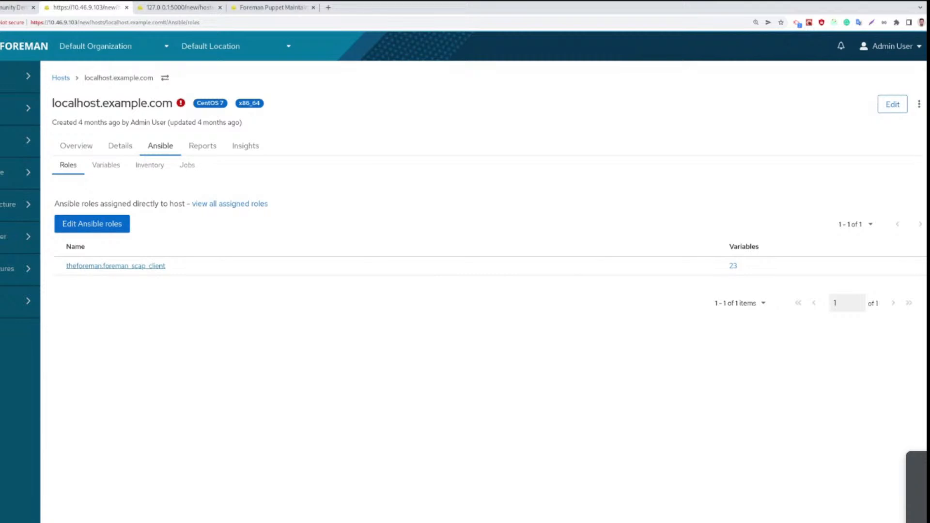
Remove the theforeman.foreman_scap_client role from the roles assigned directly to the host and confirm the change
click(118, 231)
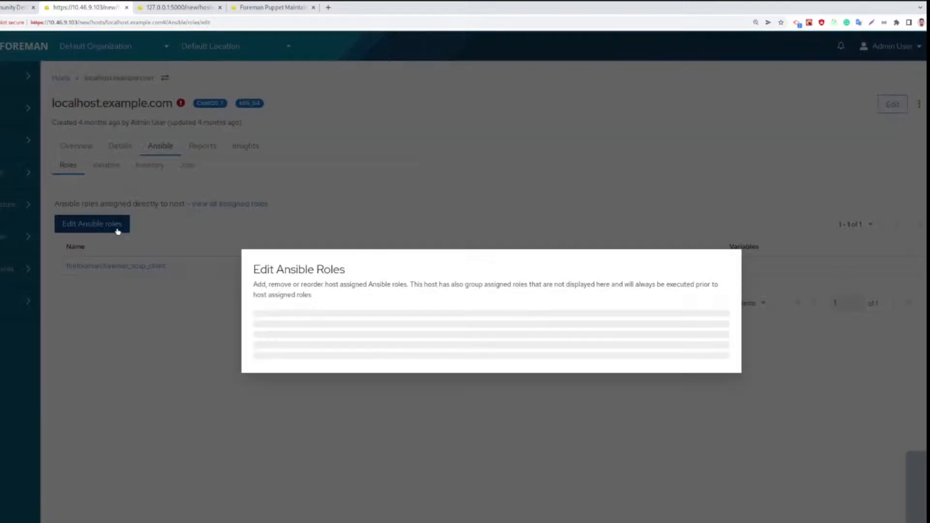
click(566, 294)
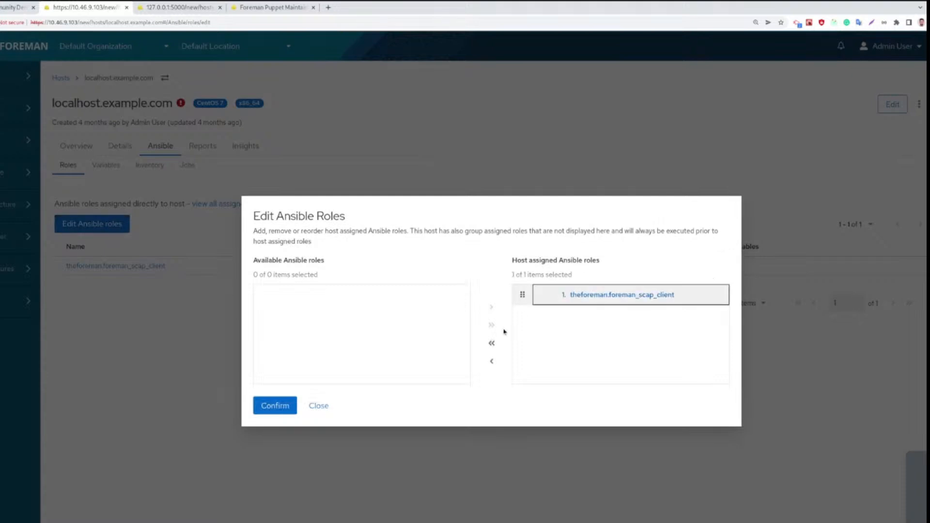
click(494, 361)
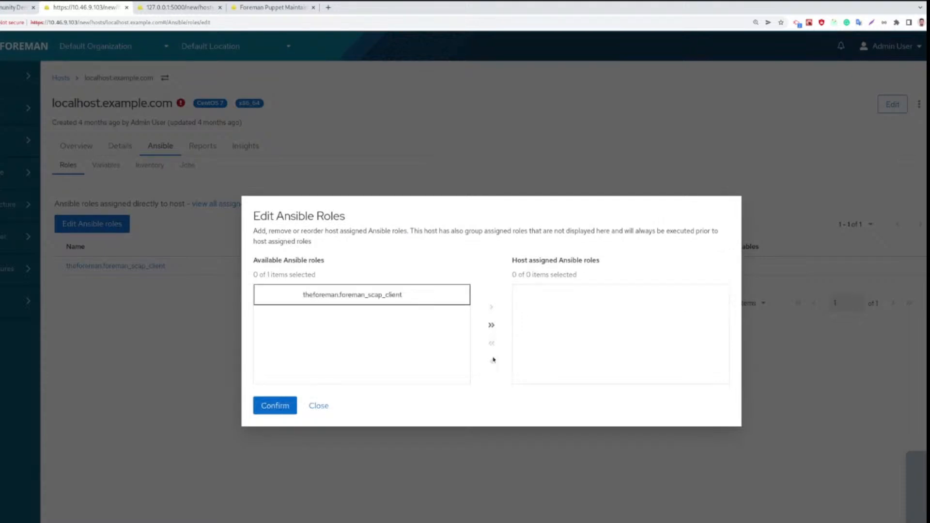
click(281, 408)
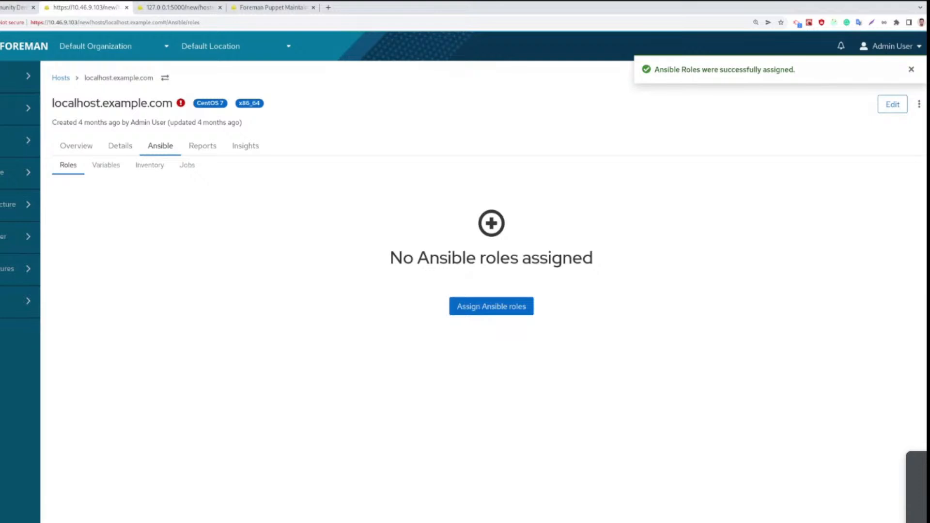
Check the host's Ansible variables and return to its assigned roles
click(106, 166)
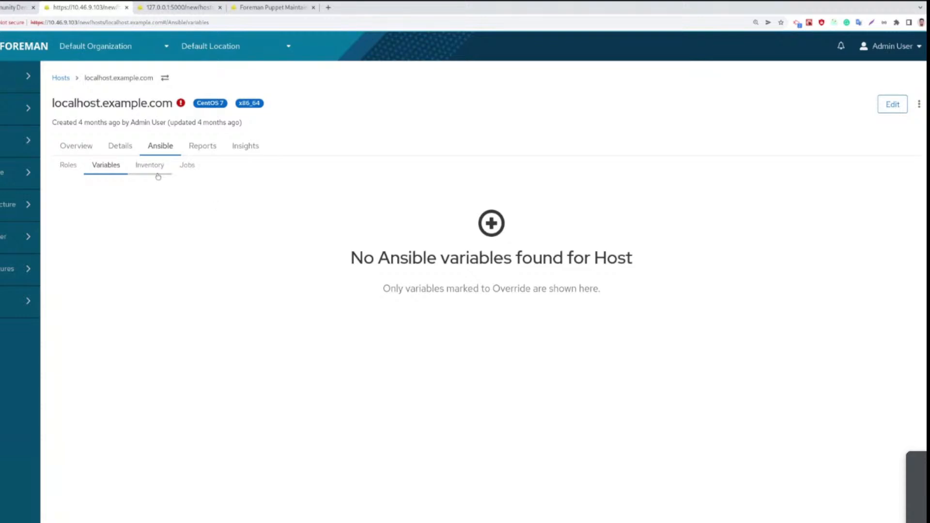
click(71, 171)
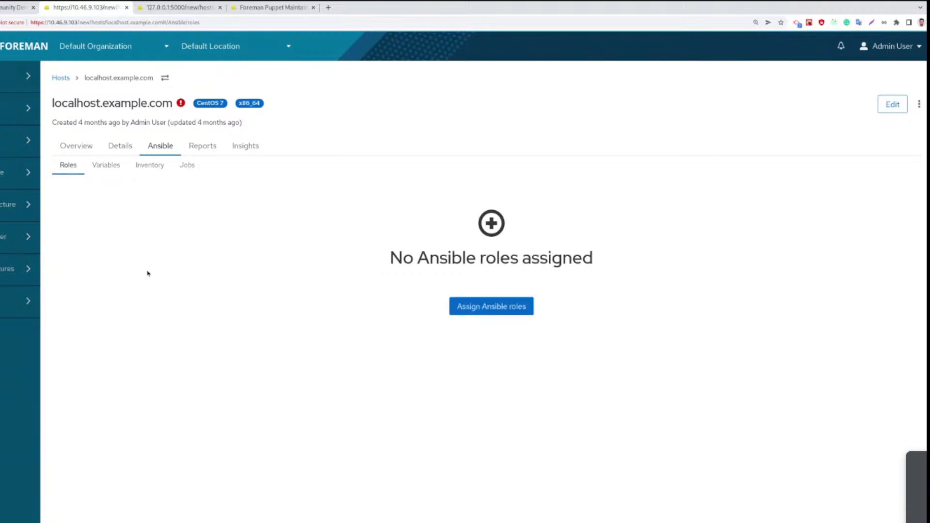
Check the Foreman Community Demo #110 agenda, and view the Puppet reports and Puppet details of host12.example.com
click(27, 9)
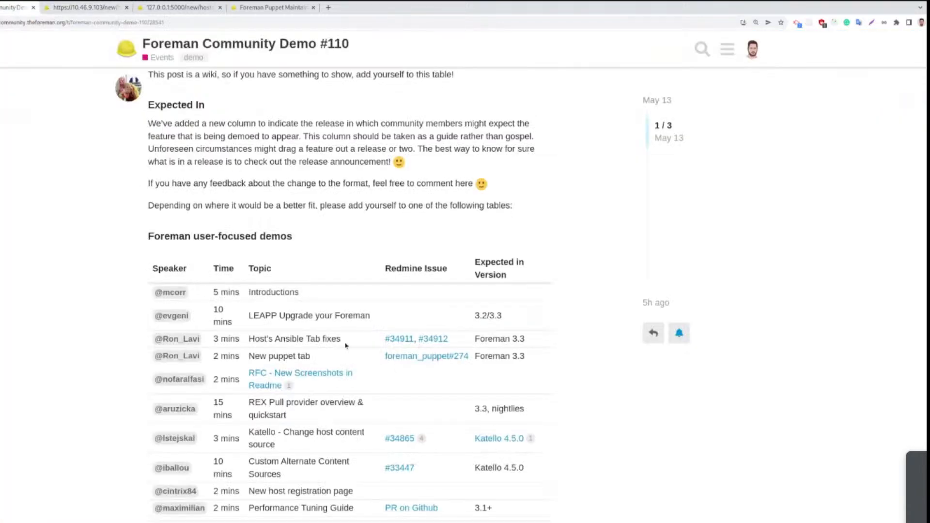
click(208, 9)
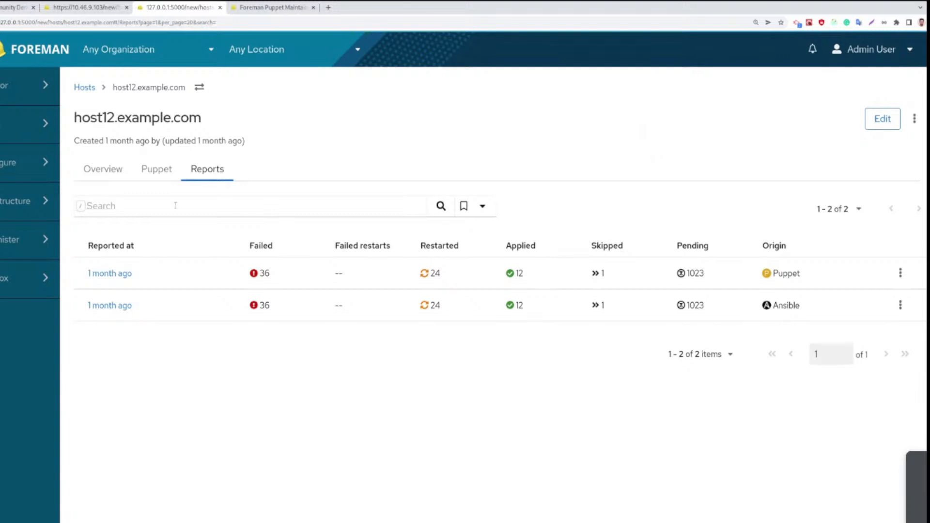
click(152, 174)
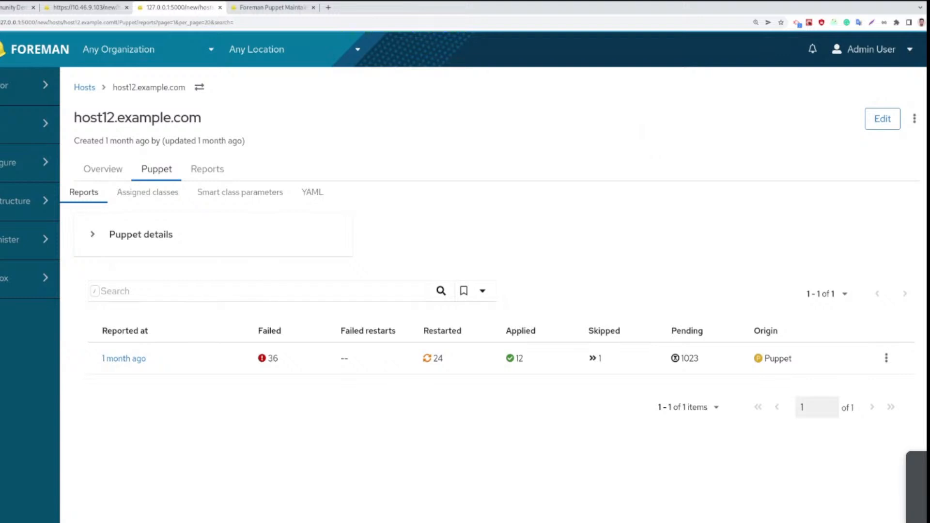
click(92, 235)
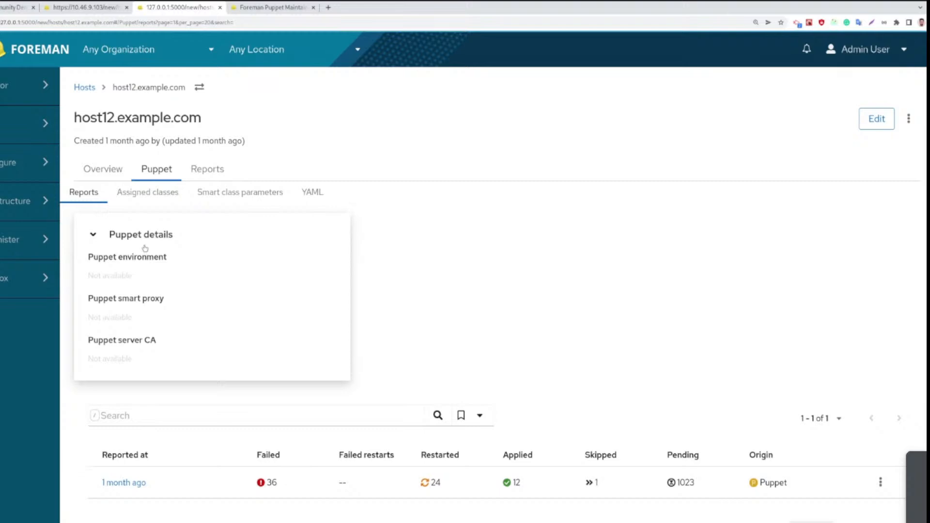
click(93, 237)
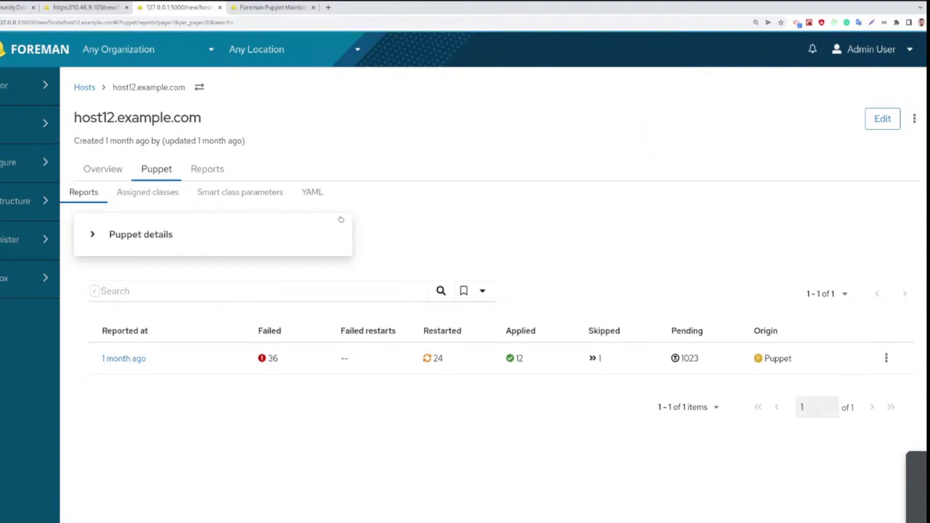
Read the Foreman Puppet Maintainers' weekly meeting notes, including the 2022-05-18 meeting entry and the related documentation links
click(291, 9)
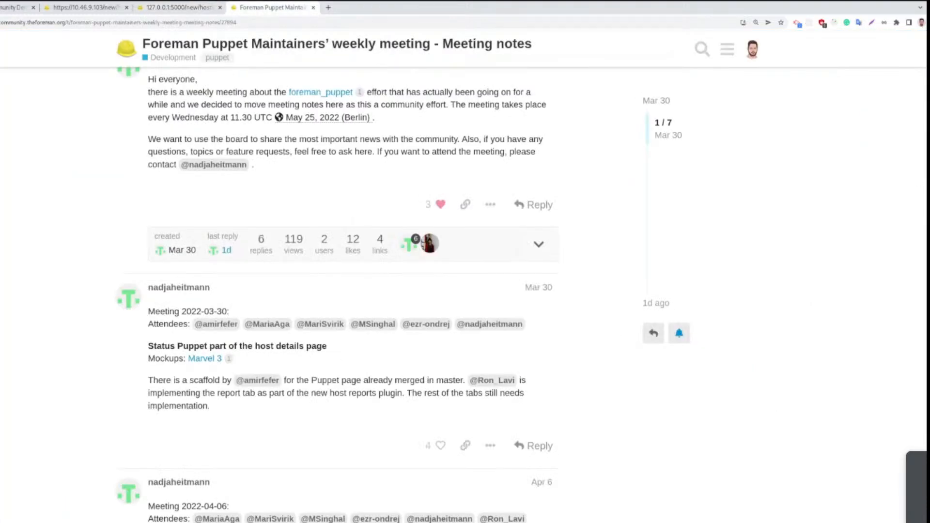
scroll(338, 295, up, 1)
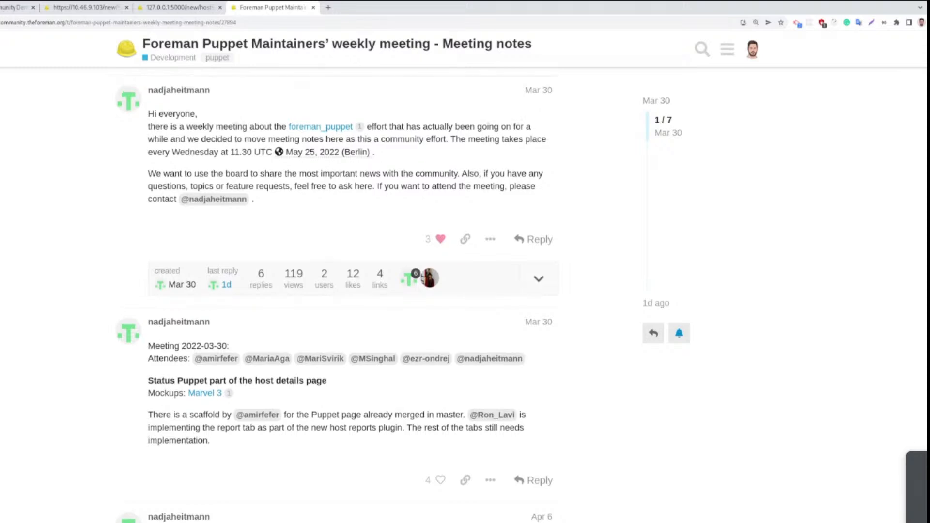
scroll(196, 93, up, 3)
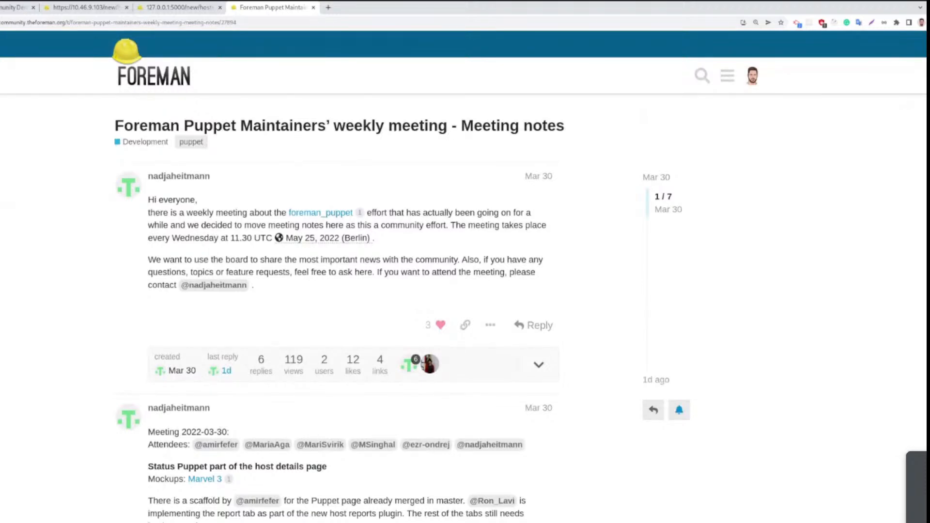
scroll(464, 276, down, 4)
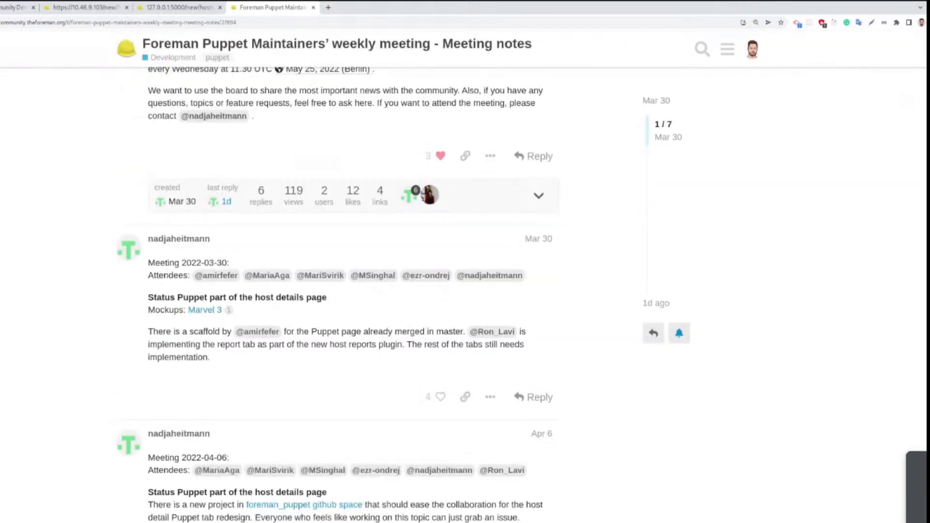
scroll(395, 295, down, 15)
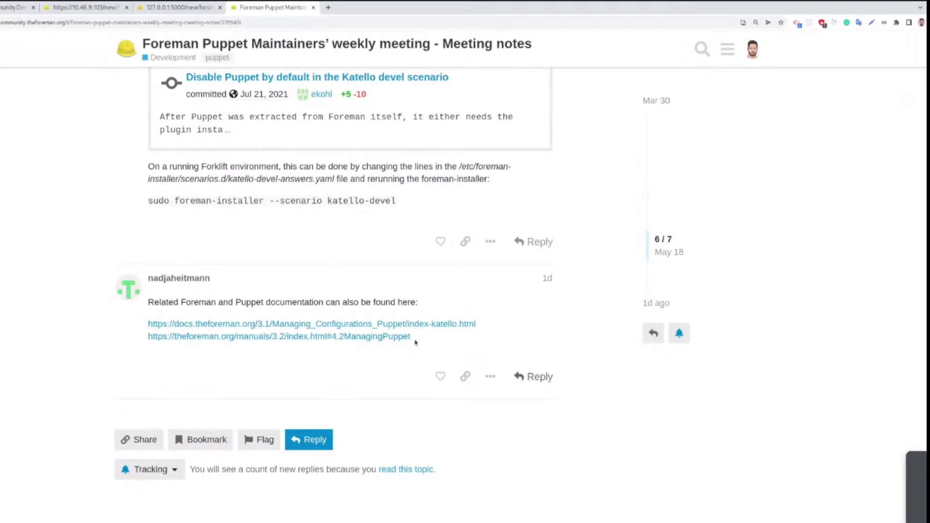
scroll(349, 291, up, 2)
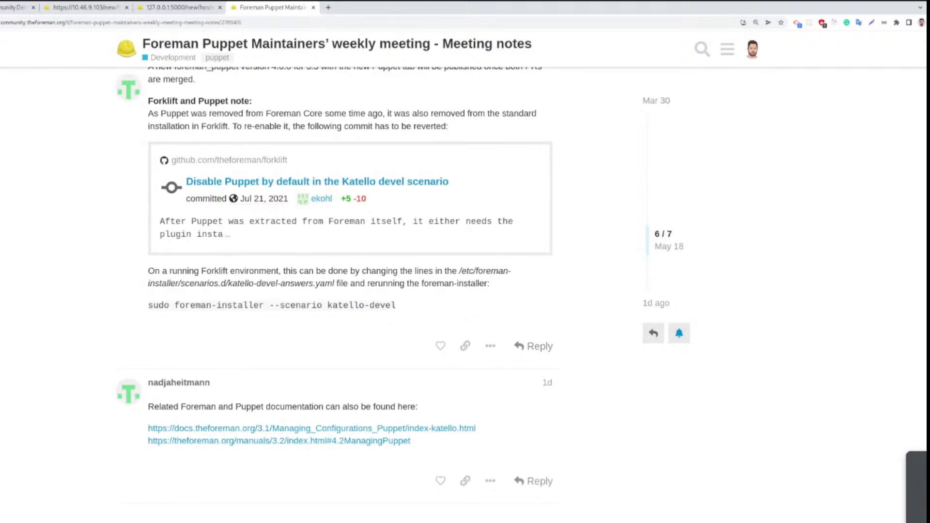
scroll(334, 281, up, 3)
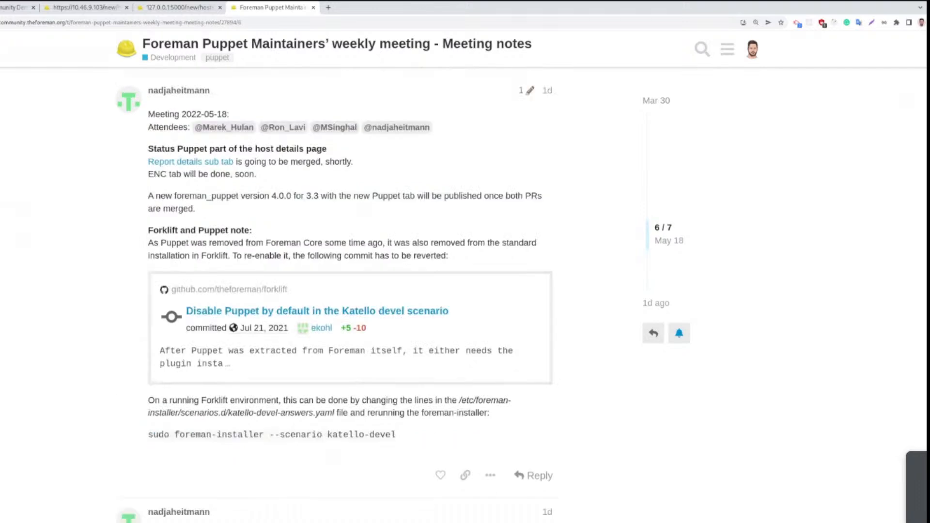
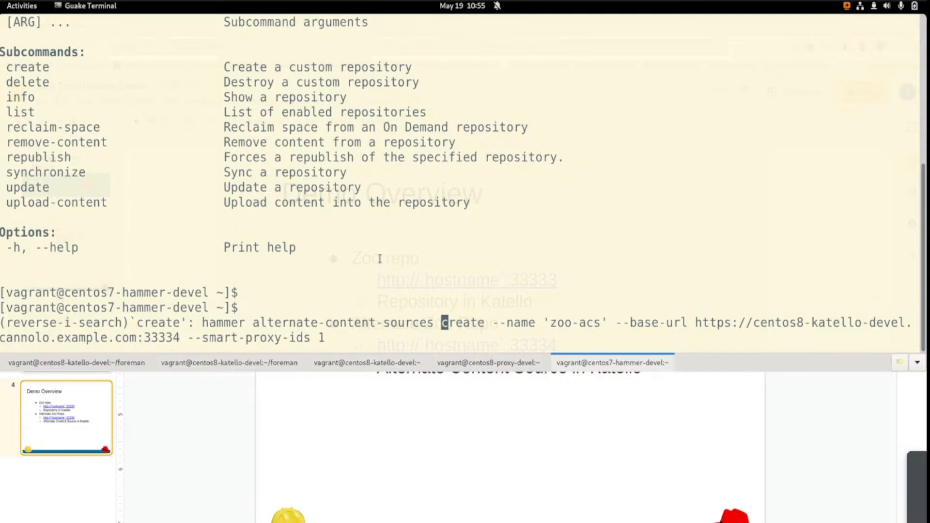
key(Return)
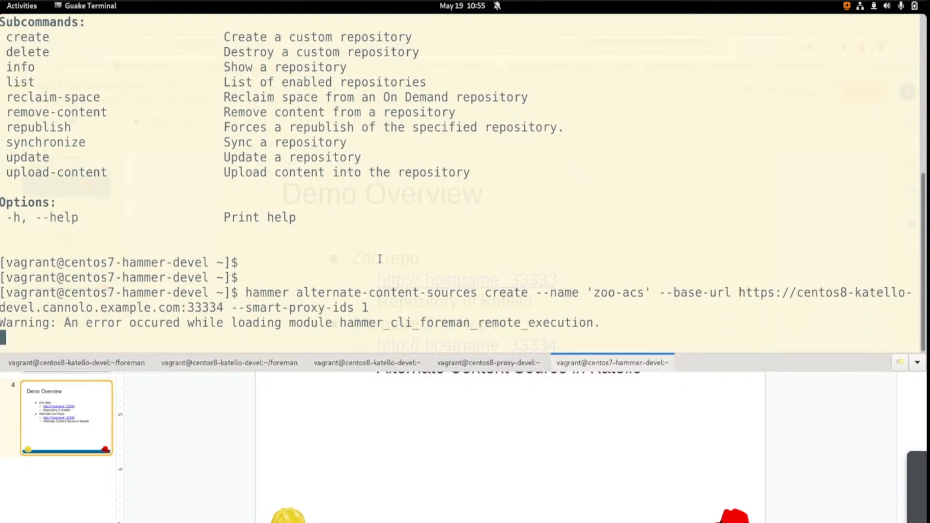
key(Return)
key(Return)
key(Return)
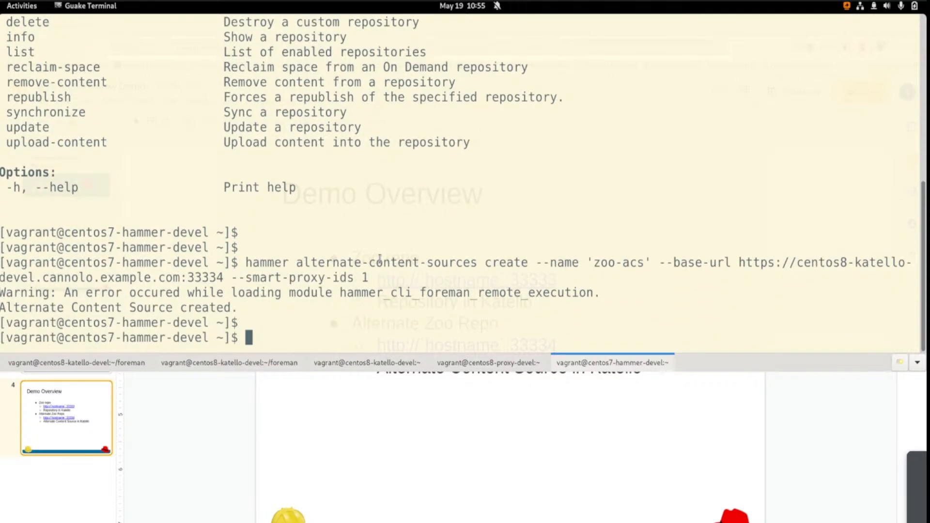
List the alternate content sources with hammer
key(ctrl+r)
text(lis)
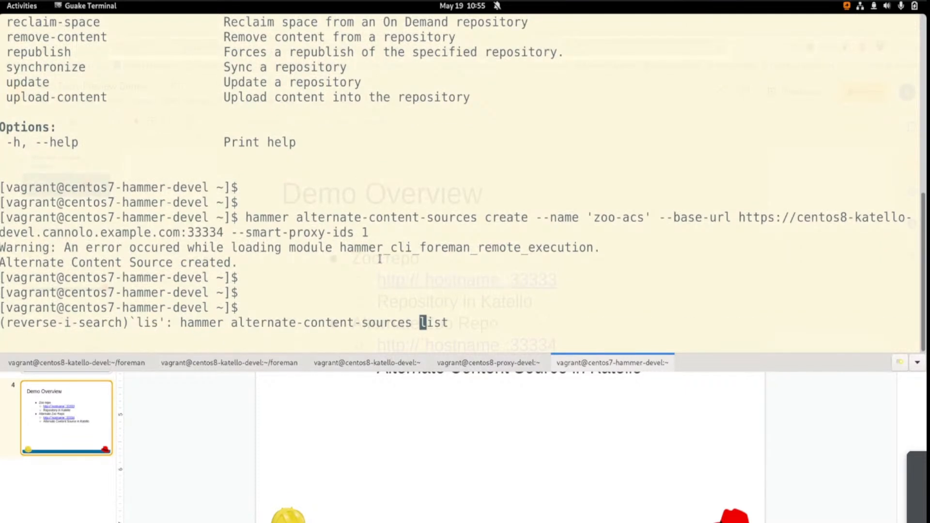
text(t)
key(Return)
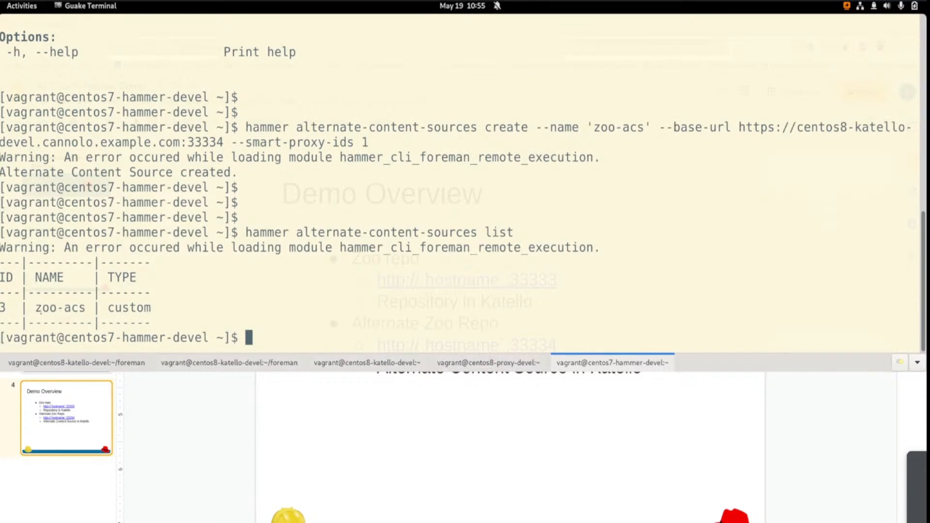
Switch to Foreman in Firefox, reload the Alternate content sources page and check the zoo-acs entry and its type
key(F12)
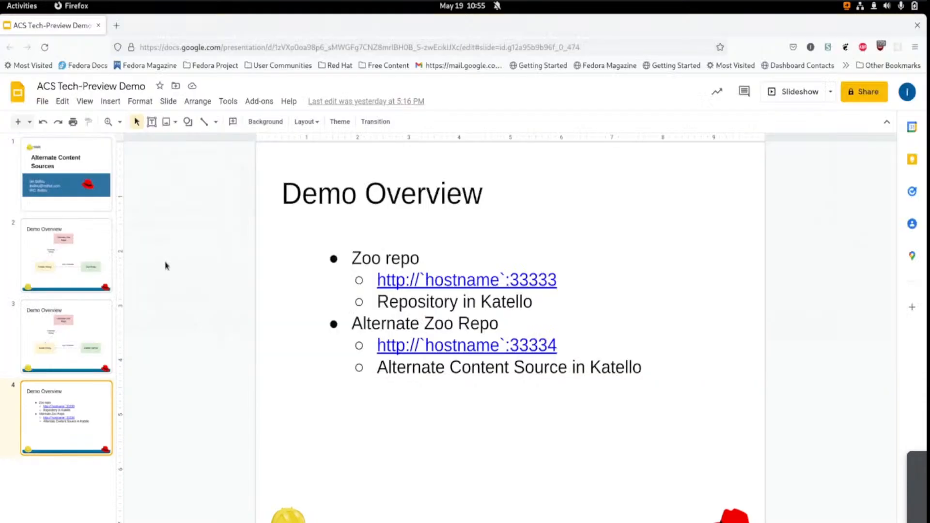
key(super)
click(521, 199)
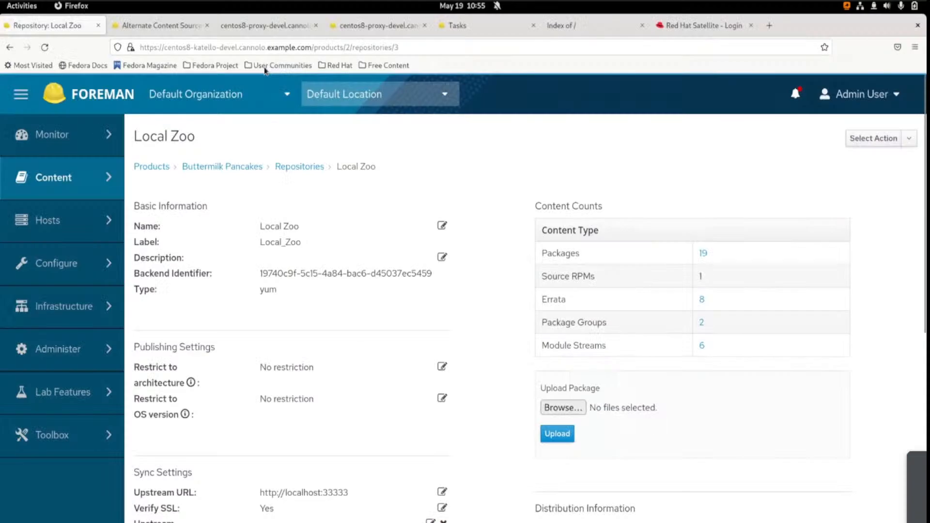
click(169, 29)
key(F5)
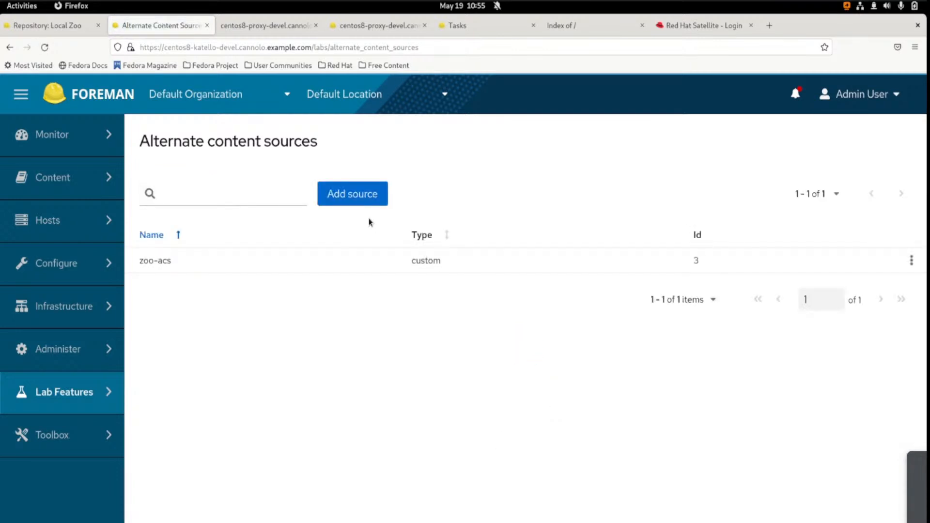
double_click(458, 344)
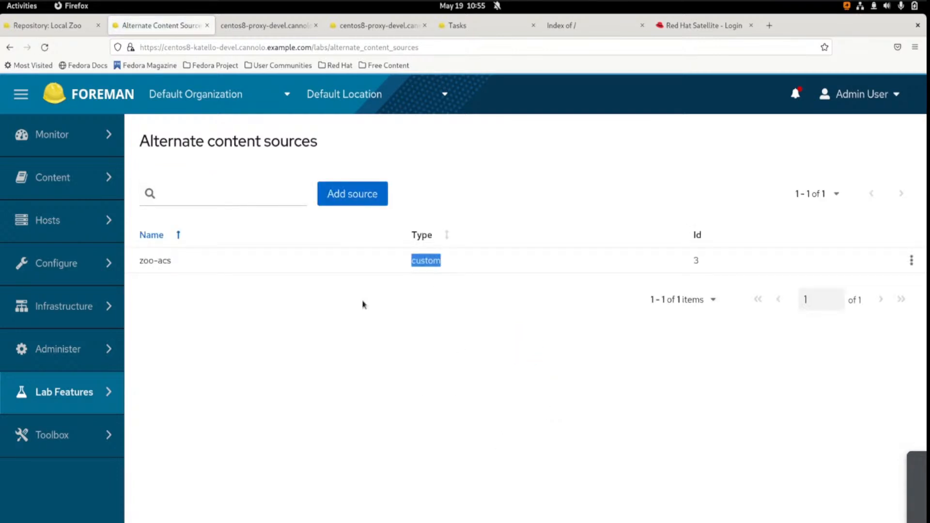
click(149, 165)
mouse_move(0, 1)
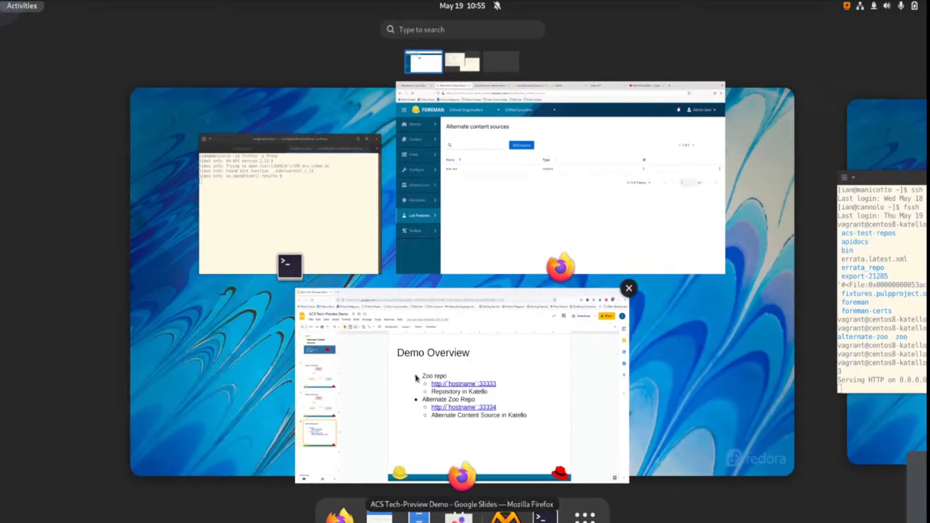
click(496, 207)
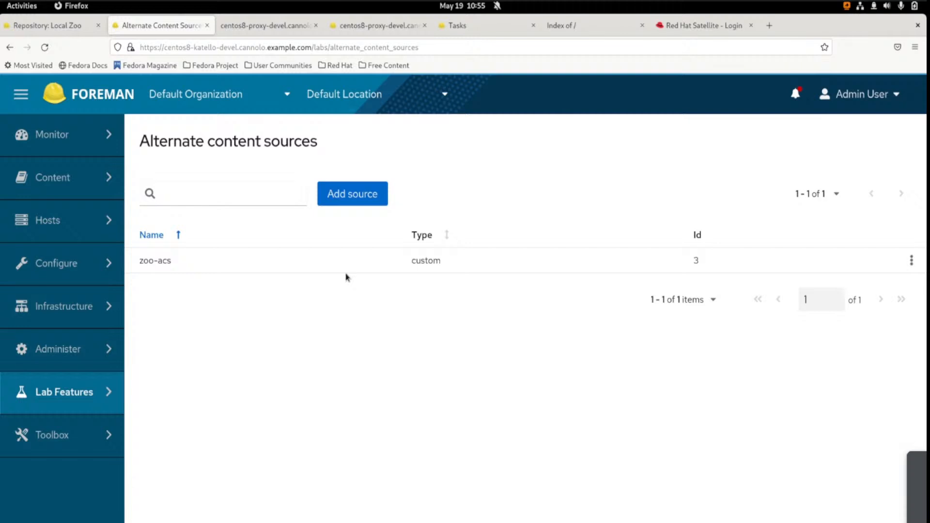
Switch to the hammer terminal and try to refresh the alternate content source with ID 3
key(F12)
key(Return)
key(Return)
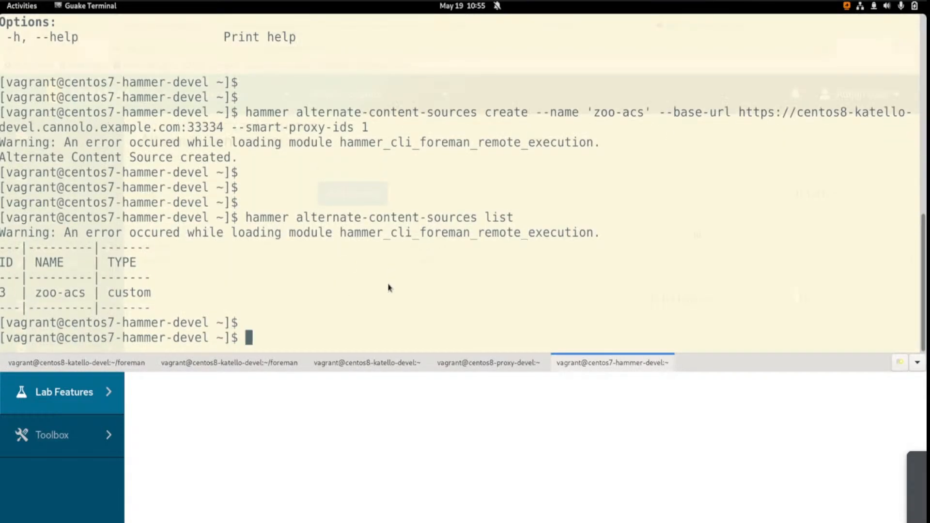
key(ctrl+r)
text(refres)
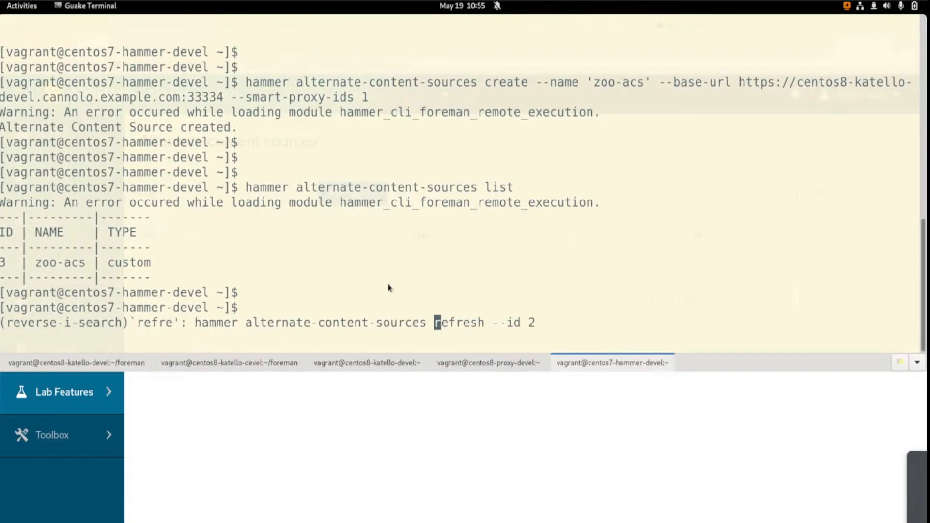
key(Right)
key(Right)
key(Right)
key(Right)
key(Right)
key(Right)
key(Right)
key(Right)
key(Right)
key(Right)
key(Right)
key(Right)
key(Right)
key(Right)
key(BackSpace)
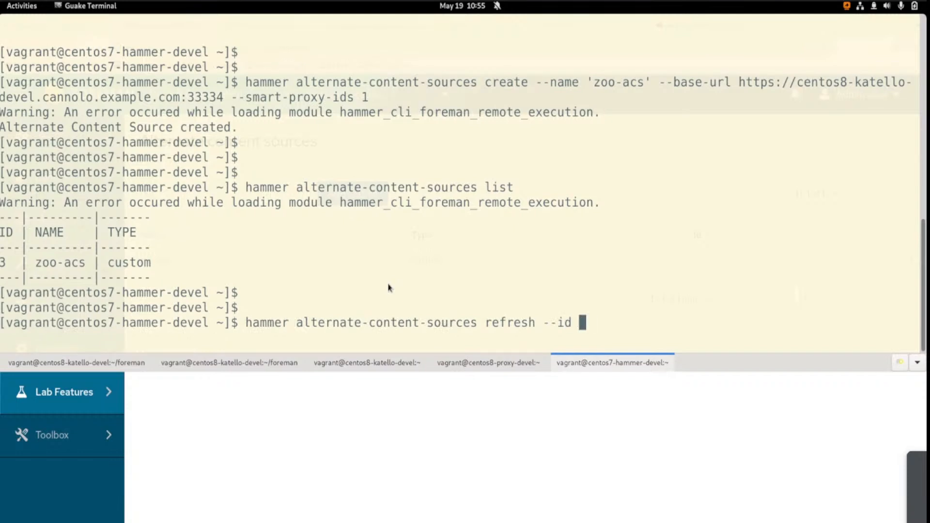
text(3)
key(Return)
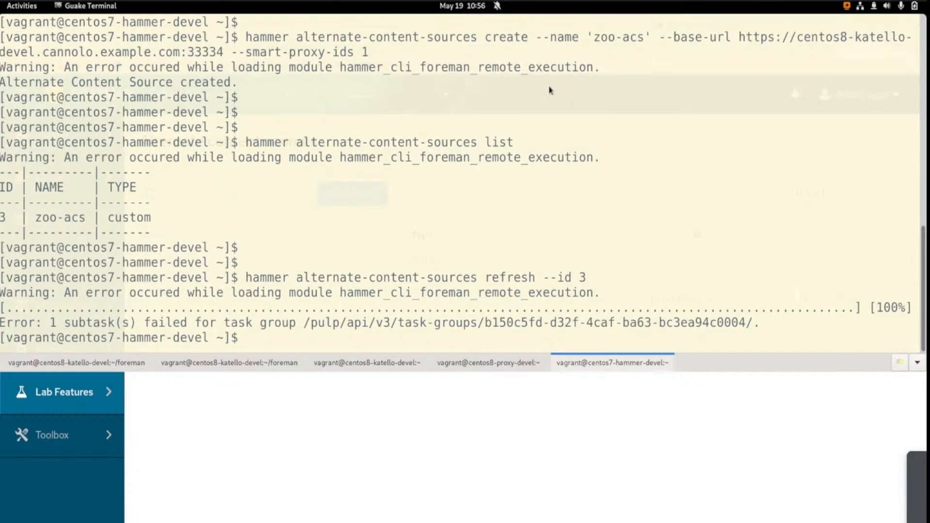
drag(740, 37, 778, 39)
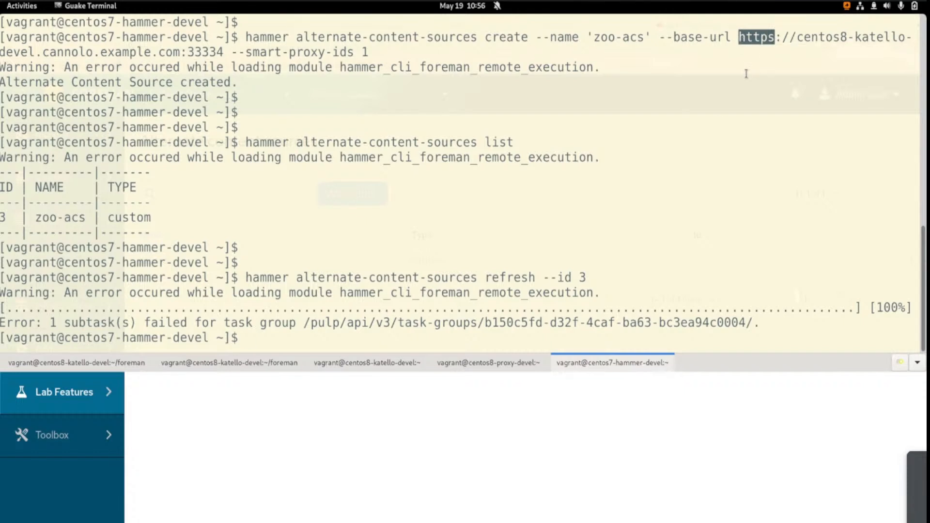
click(638, 170)
key(Return)
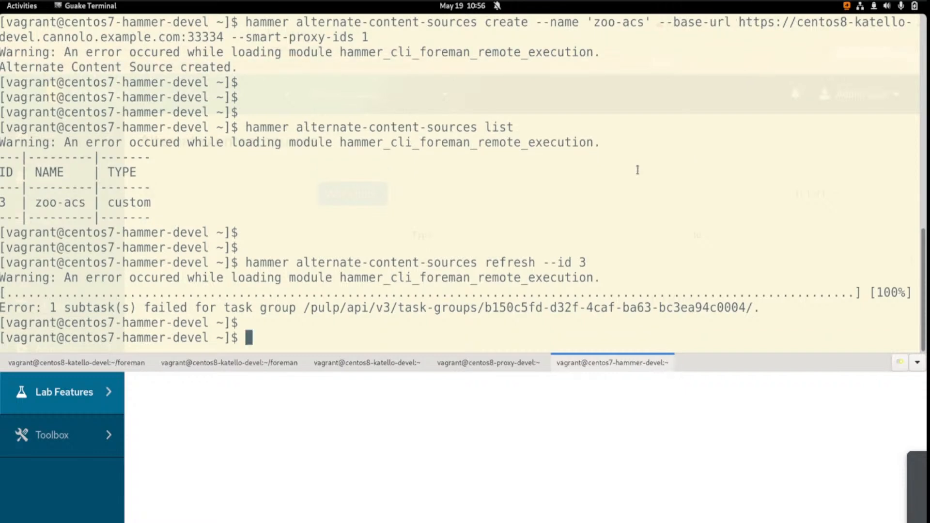
key(Return)
key(ctrl+r)
text(update)
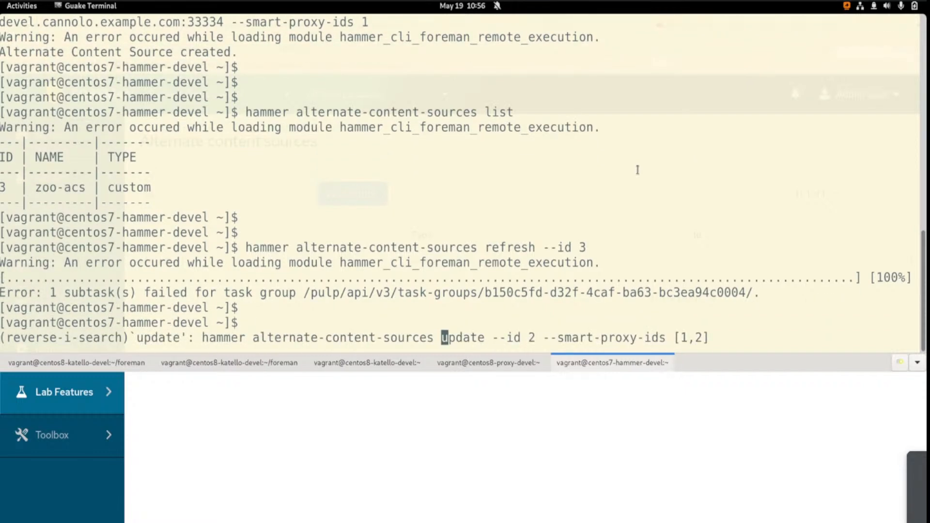
key(ctrl+r)
key(ctrl+r)
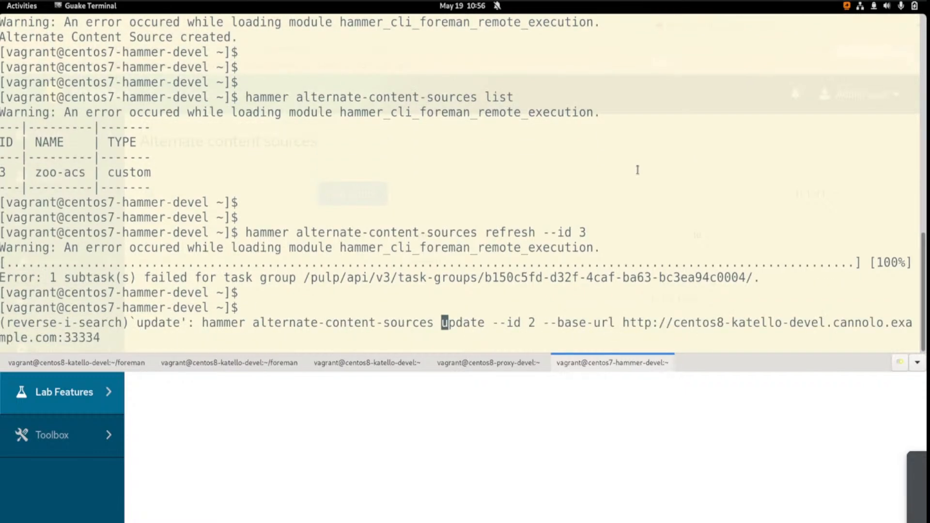
key(Right)
key(Right)
key(Right)
key(Right)
key(Right)
key(Right)
key(Right)
key(Right)
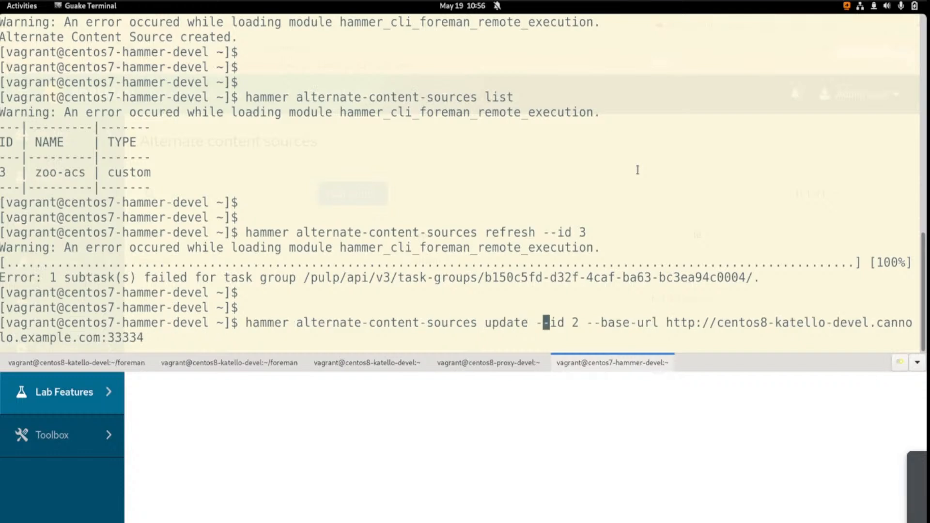
key(Right)
key(Right)
key(Right)
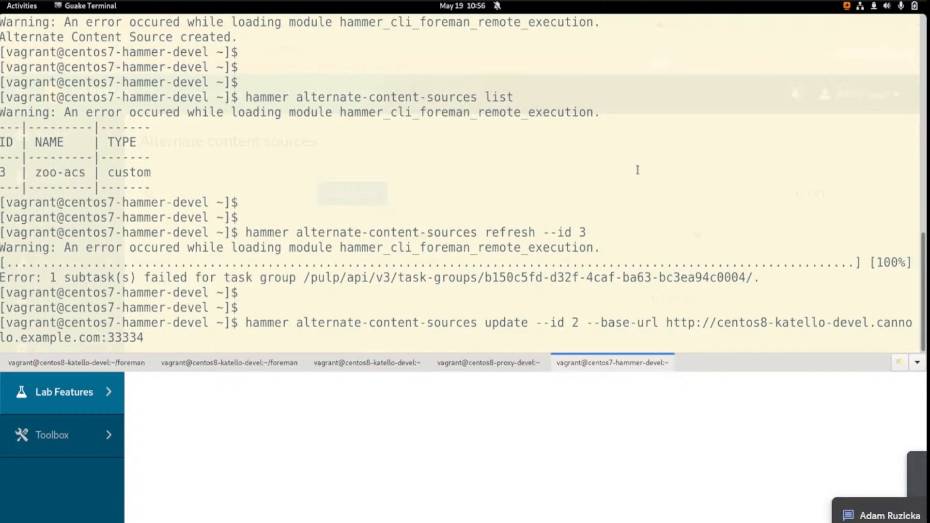
key(Right)
key(Right)
key(Right)
key(Right)
key(Right)
key(Right)
key(Right)
key(Right)
key(Right)
key(Right)
key(Right)
key(Right)
key(Right)
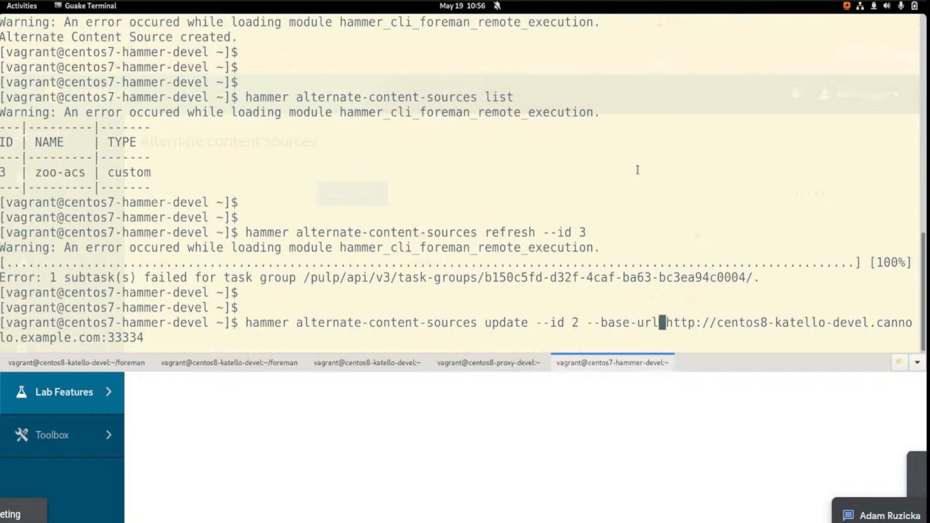
key(Left)
key(Left)
key(Left)
key(Left)
key(Left)
key(Left)
key(Left)
key(Left)
key(Left)
key(Left)
key(Left)
key(BackSpace)
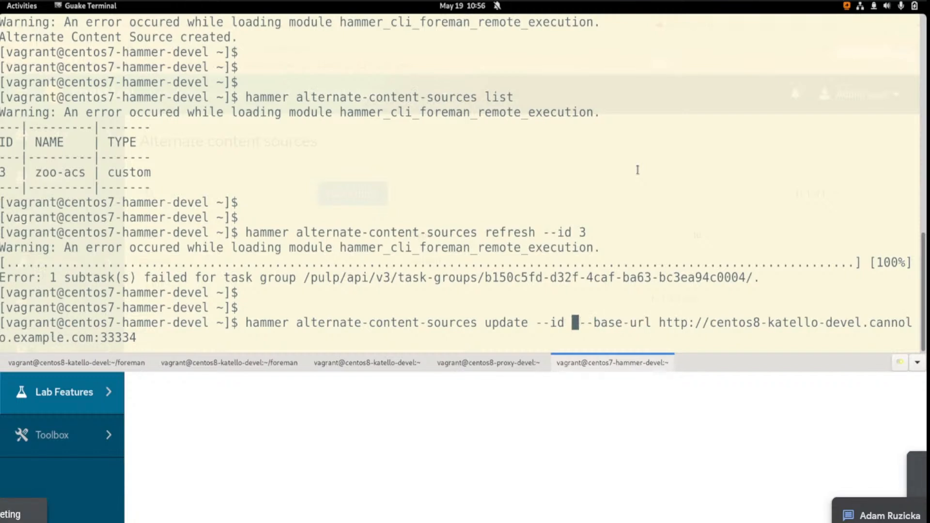
text(3)
key(Return)
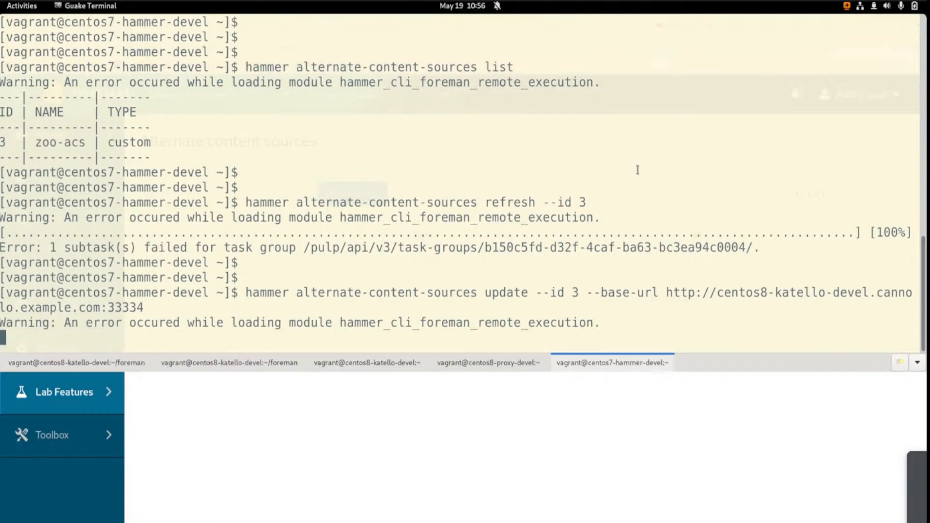
key(Return)
key(Return)
key(Return)
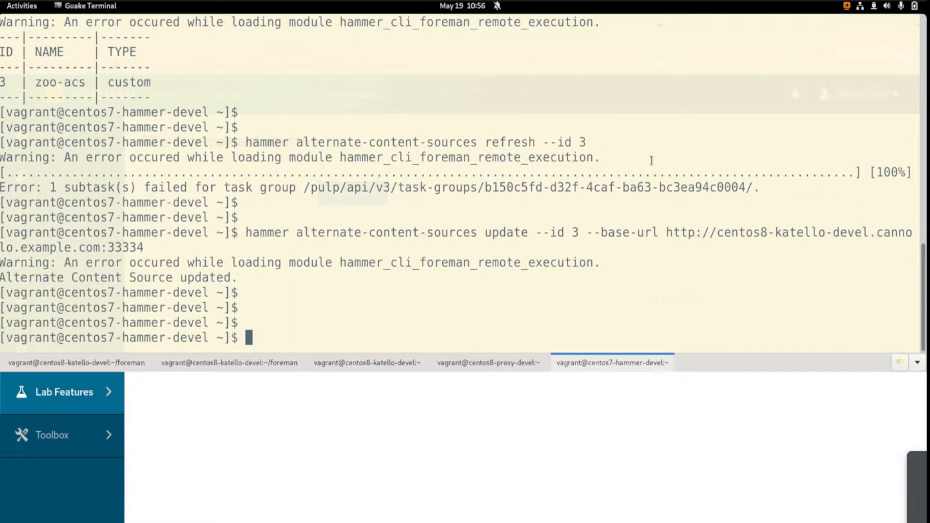
key(Return)
double_click(151, 262)
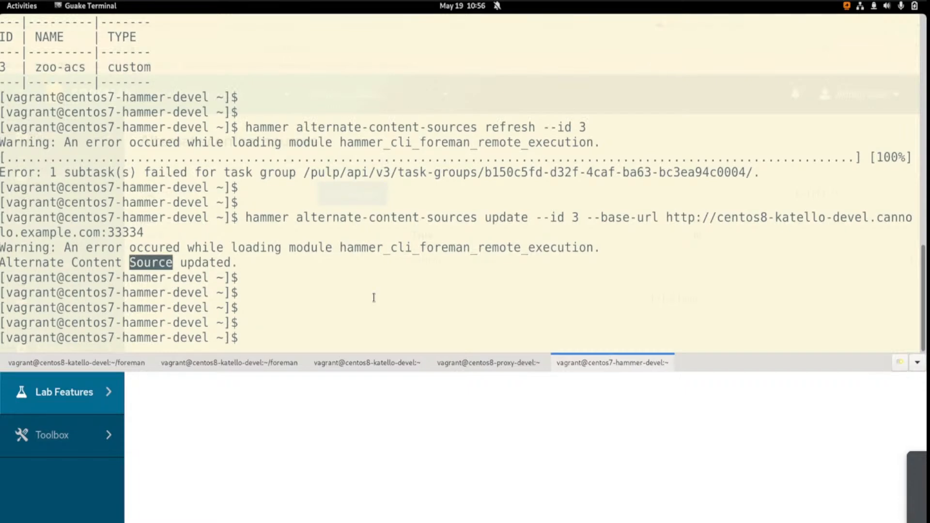
click(401, 301)
key(ctrl+r)
text(f)
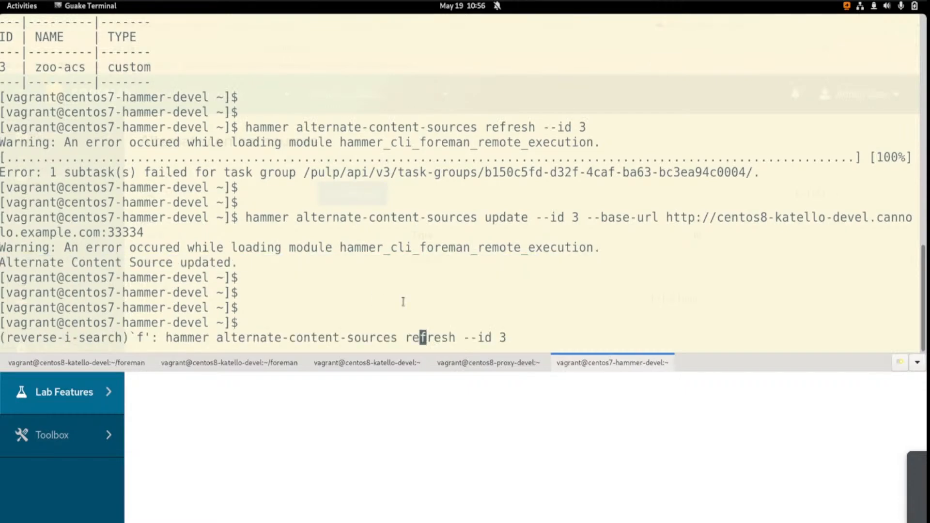
text(e)
key(ctrl+c)
key(Return)
key(Return)
key(Return)
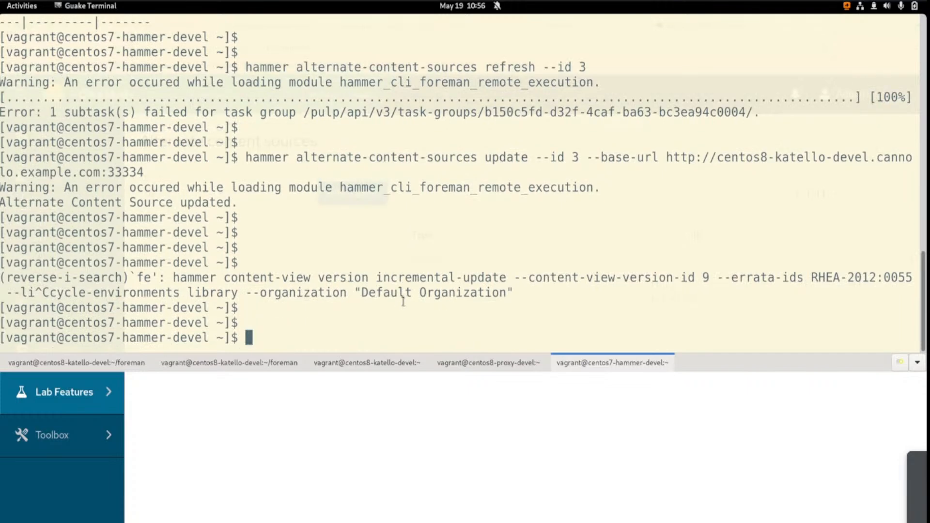
Clear the terminal and refresh alternate content source 3 with hammer alternate-content-sources refresh
text(clear)
key(Return)
key(ctrl+r)
text(refresh)
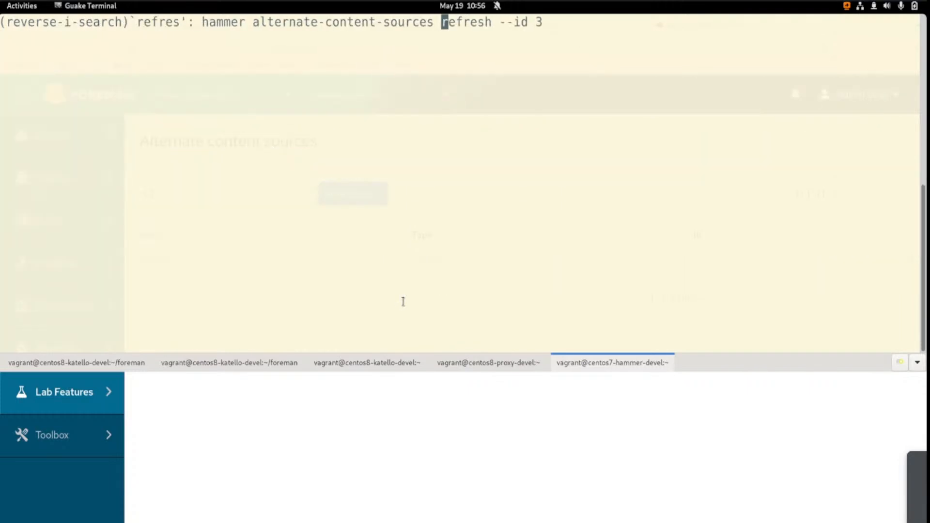
key(Return)
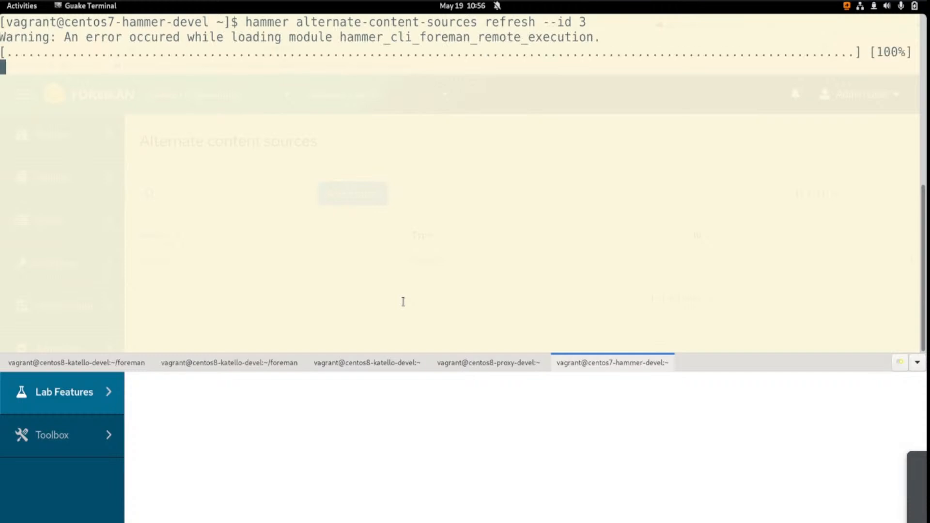
Switch to the alternate-zoo HTTP server's terminal, examine its repodata requests and add blank lines below the log
key(F12)
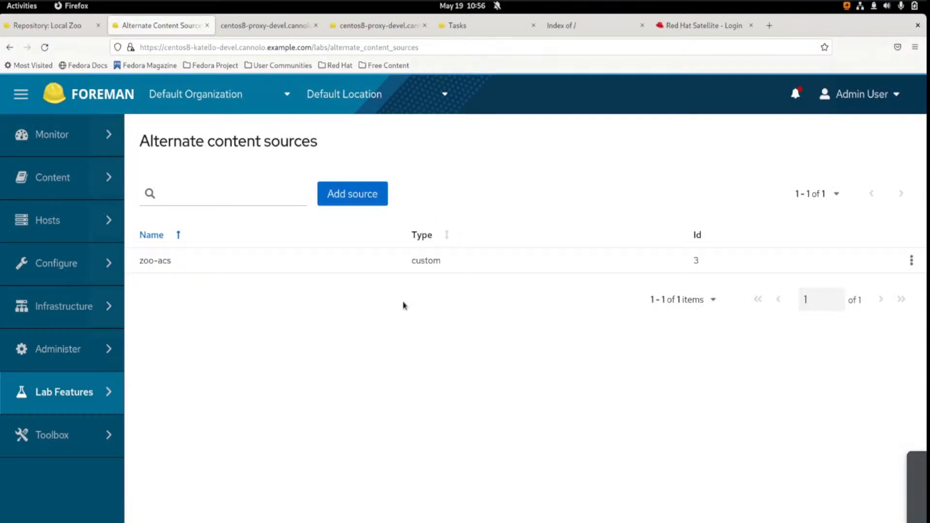
key(ctrl+alt+Right)
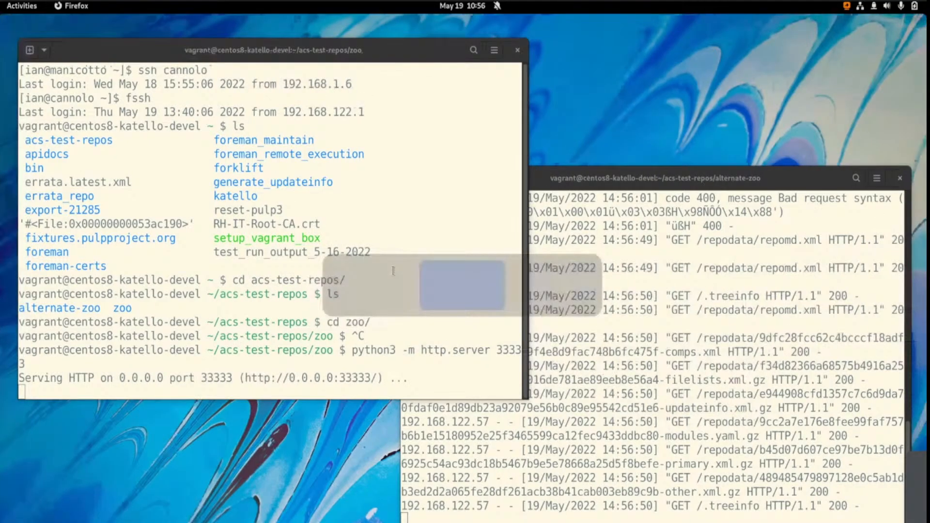
click(561, 346)
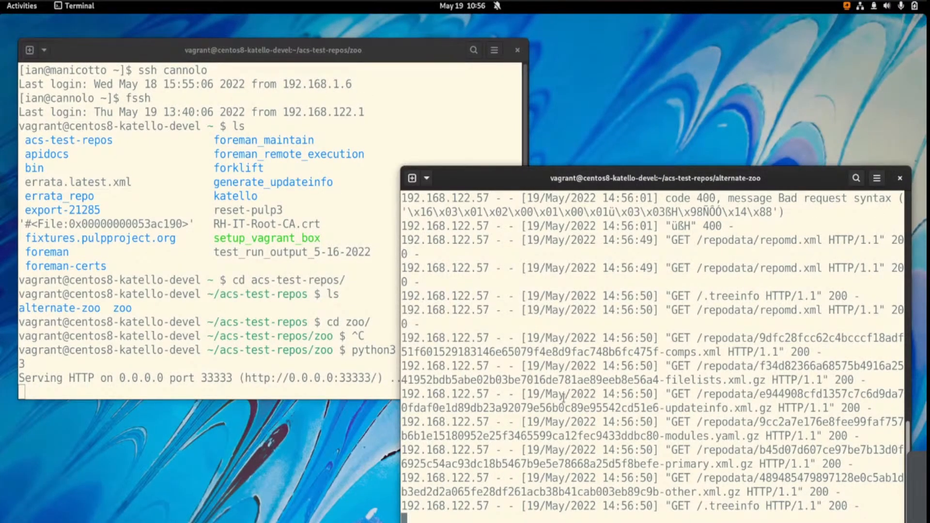
drag(860, 506, 401, 197)
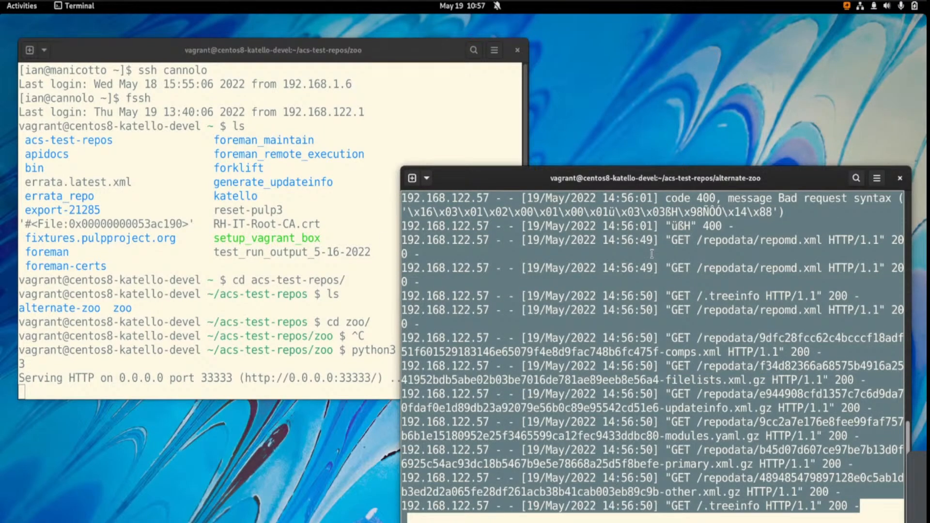
drag(652, 254, 690, 492)
click(673, 467)
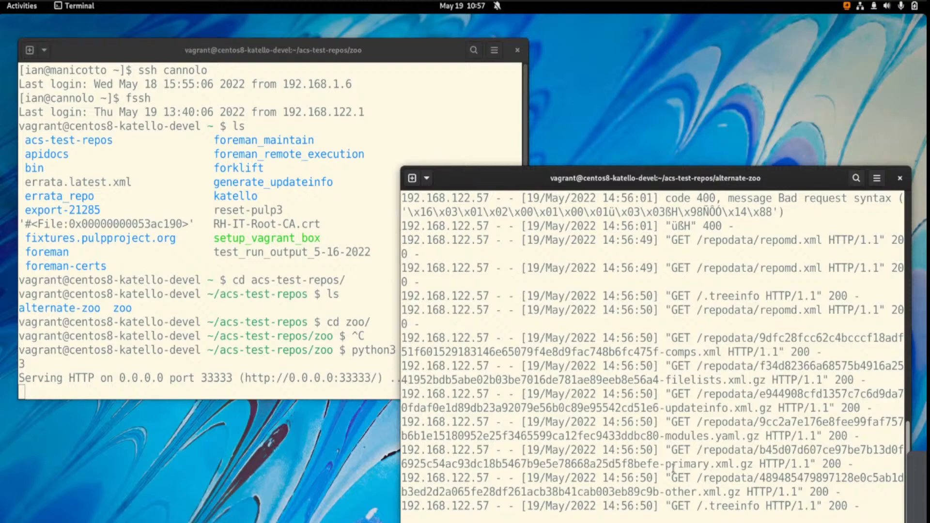
key(Return)
Add more blank lines below the alternate-zoo server's log and move to the zoo server's terminal
key(Return)
key(Return)
key(Return)
key(Return)
key(Return)
key(Return)
key(Return)
key(Return)
key(Return)
key(Return)
key(Return)
key(Return)
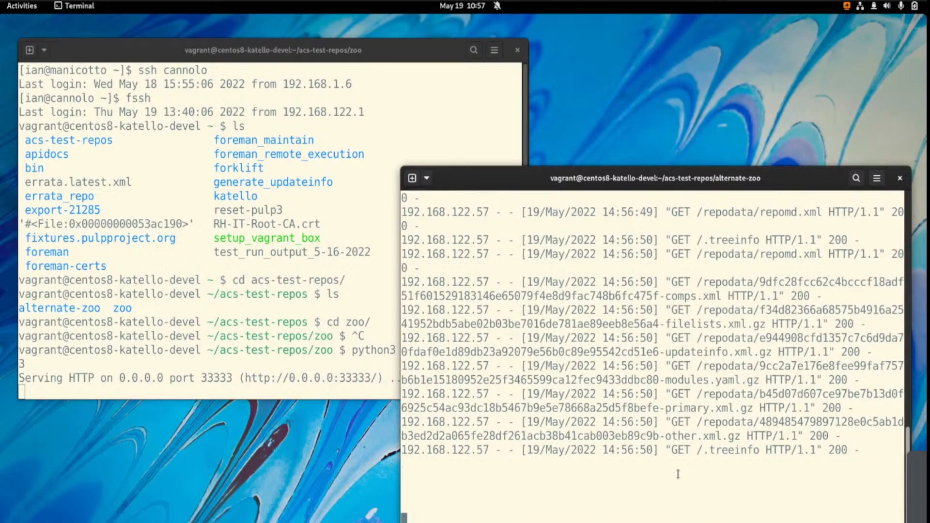
key(Return)
key(Return)
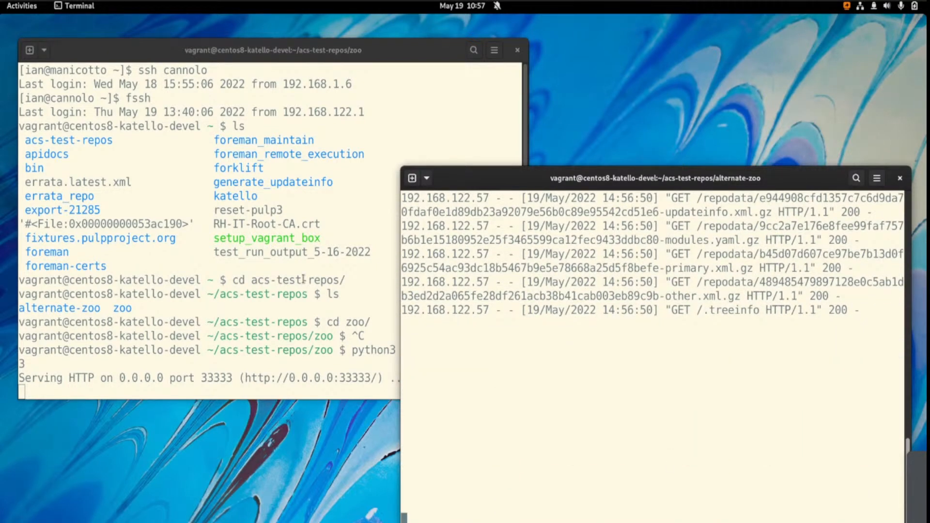
click(397, 331)
Switch to Firefox and examine the Local Zoo repository's basic information, content counts and sync settings
key(ctrl+alt+Left)
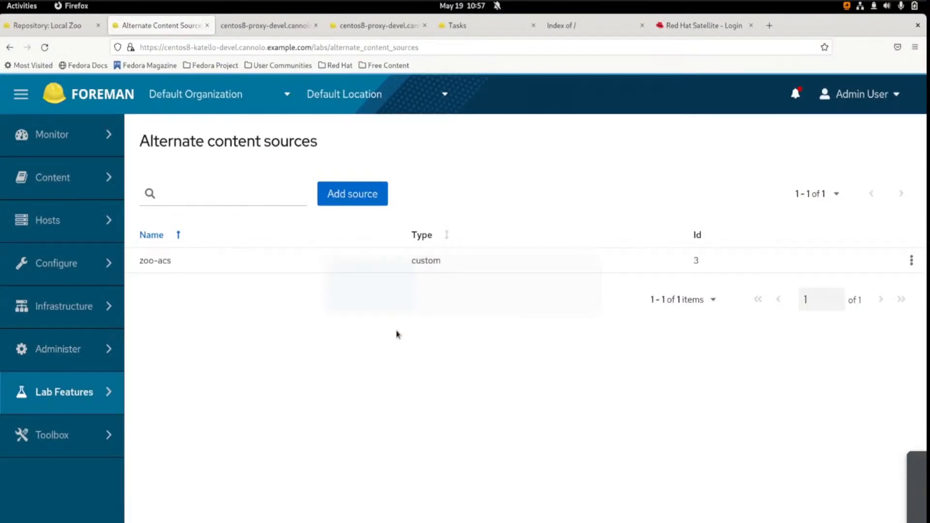
click(40, 27)
scroll(506, 299, down, 5)
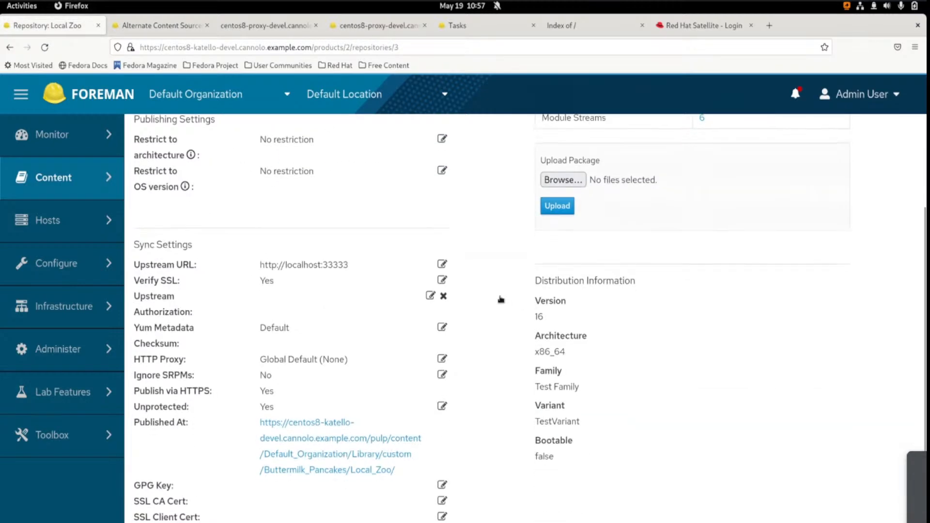
scroll(499, 296, up, 3)
scroll(498, 282, down, 2)
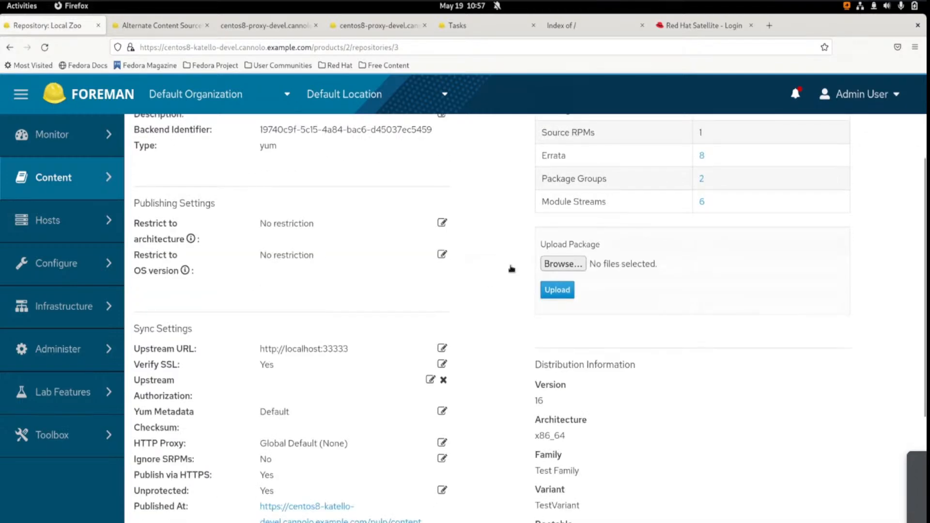
scroll(518, 256, down, 1)
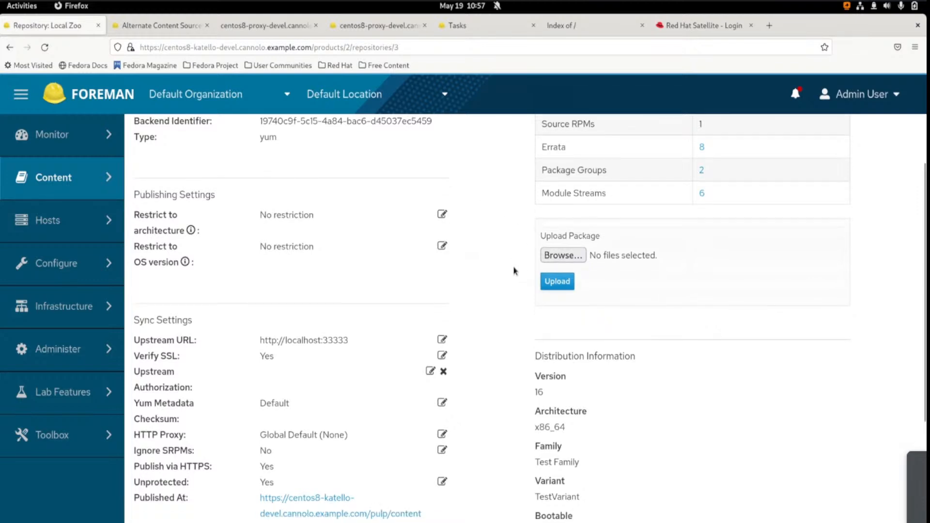
scroll(502, 270, up, 3)
scroll(502, 270, up, 1)
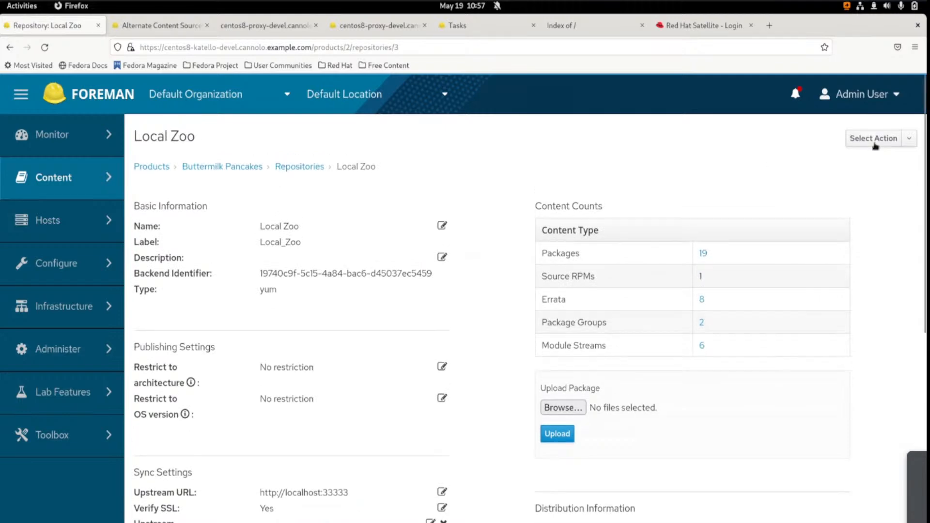
Run an advanced sync of the Local Zoo repository as a Complete Sync and return to the repository's details page
click(875, 143)
click(861, 179)
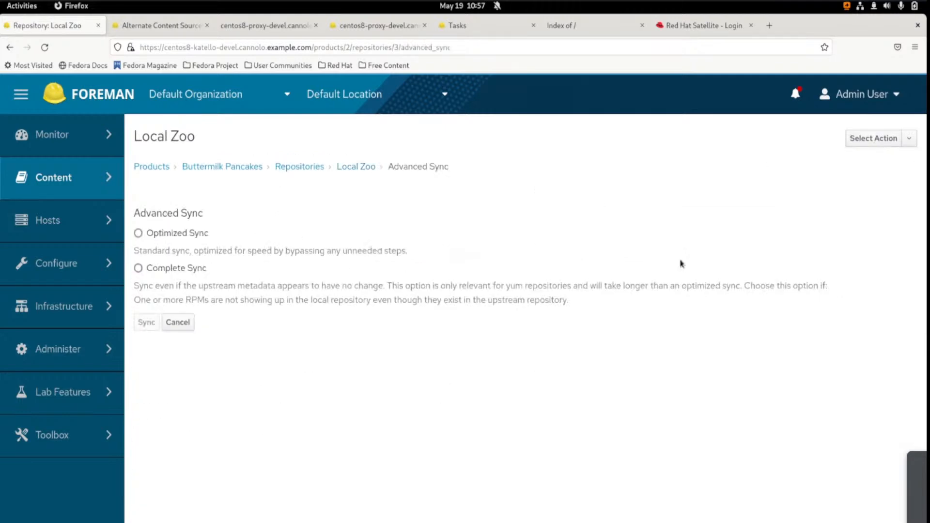
click(167, 269)
click(148, 324)
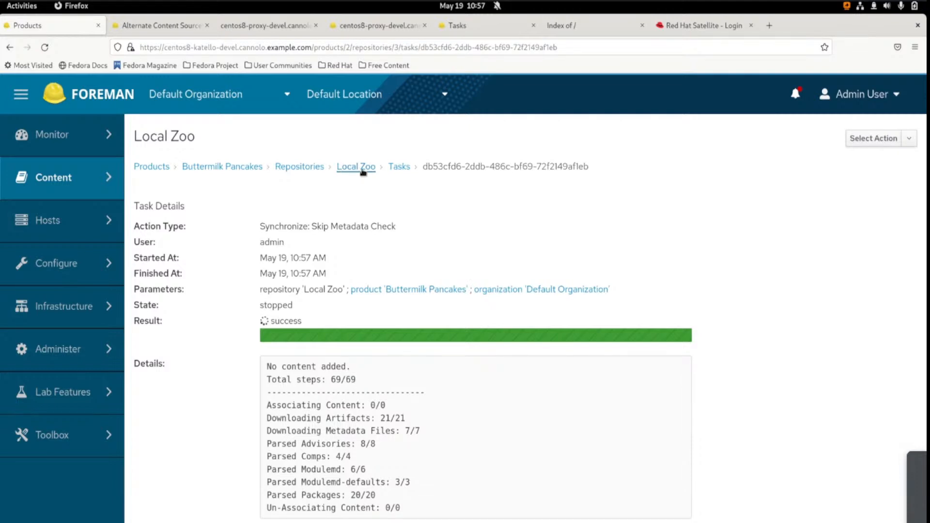
click(363, 170)
Switch to the server terminals and examine the repodata requests in the zoo log and the RPM requests in the alternate-zoo log
key(alt+Tab)
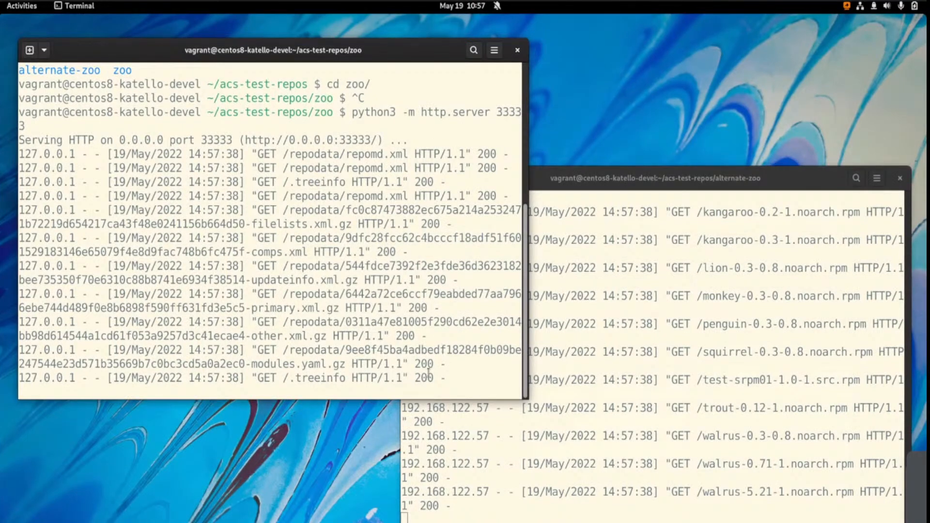
drag(428, 377, 269, 341)
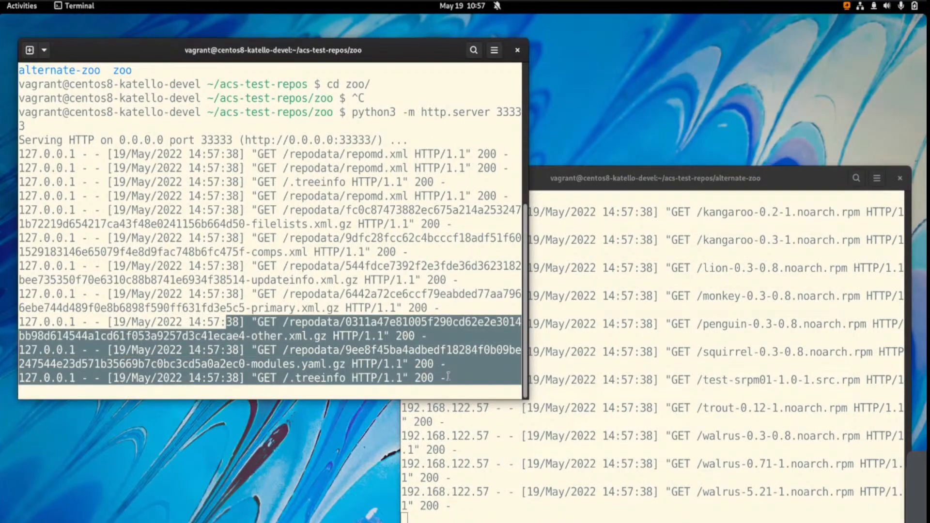
drag(420, 350, 18, 155)
click(724, 494)
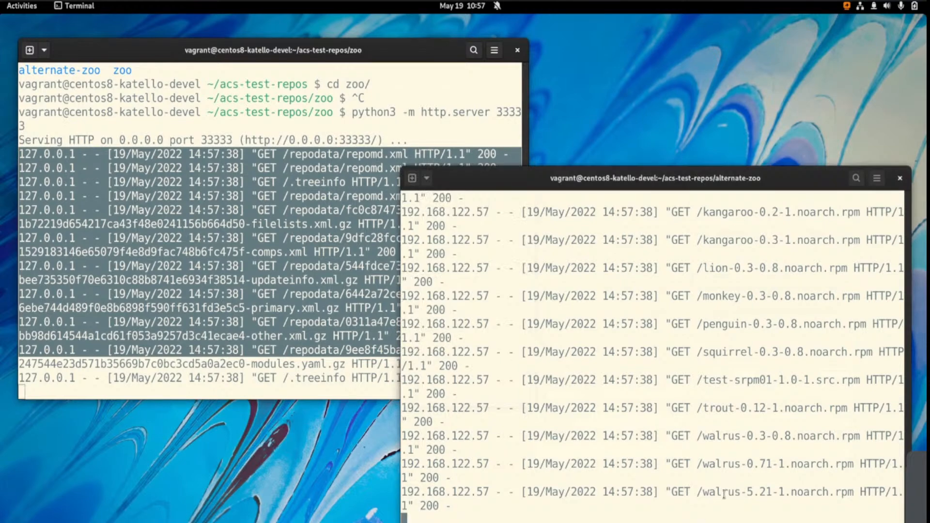
drag(724, 495, 427, 283)
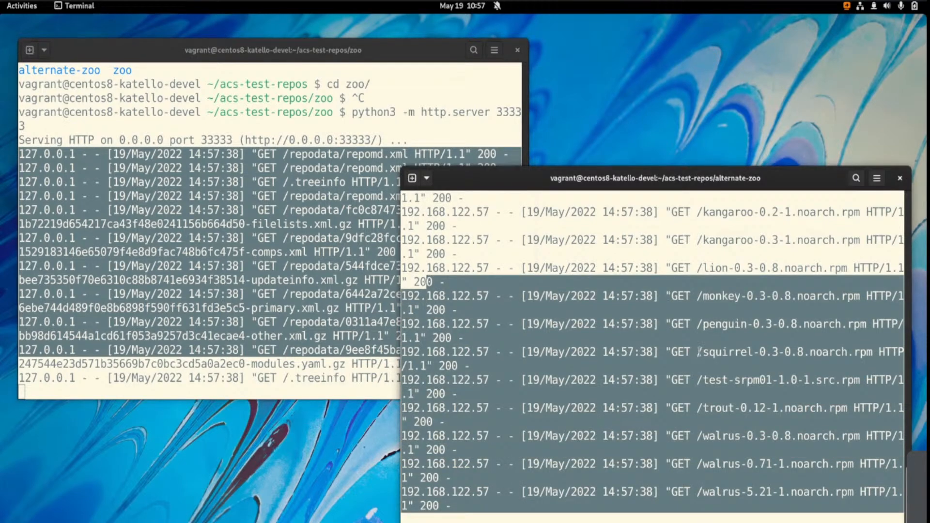
drag(664, 296, 742, 484)
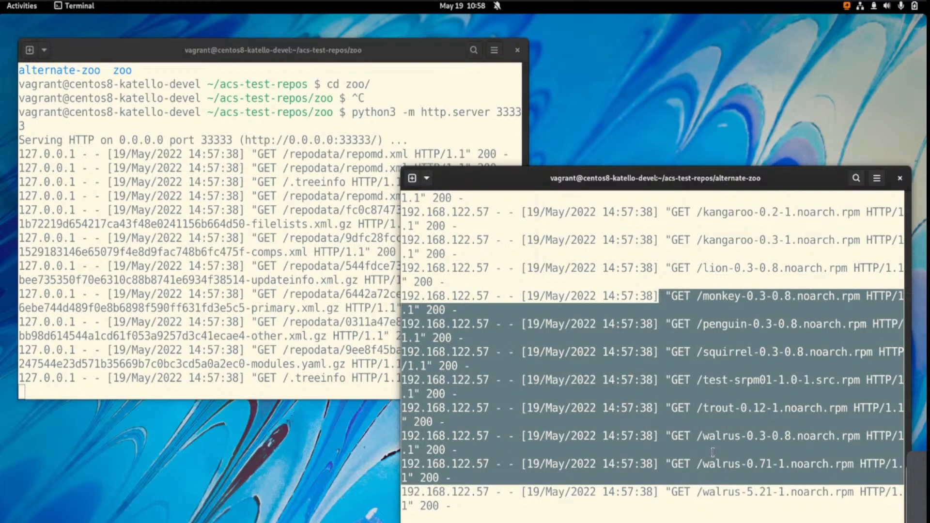
click(713, 452)
Add blank lines below the request logs of both the alternate-zoo and zoo HTTP servers
scroll(717, 458, down, 3)
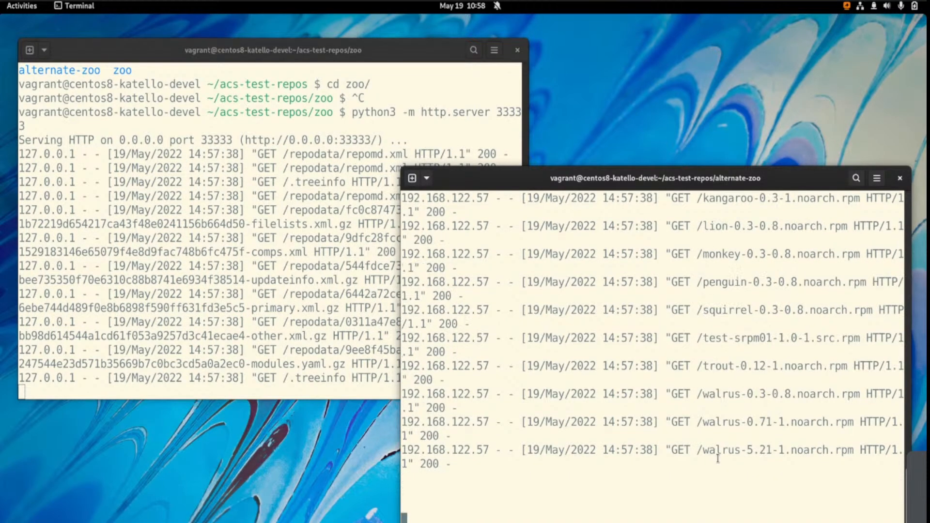
click(258, 302)
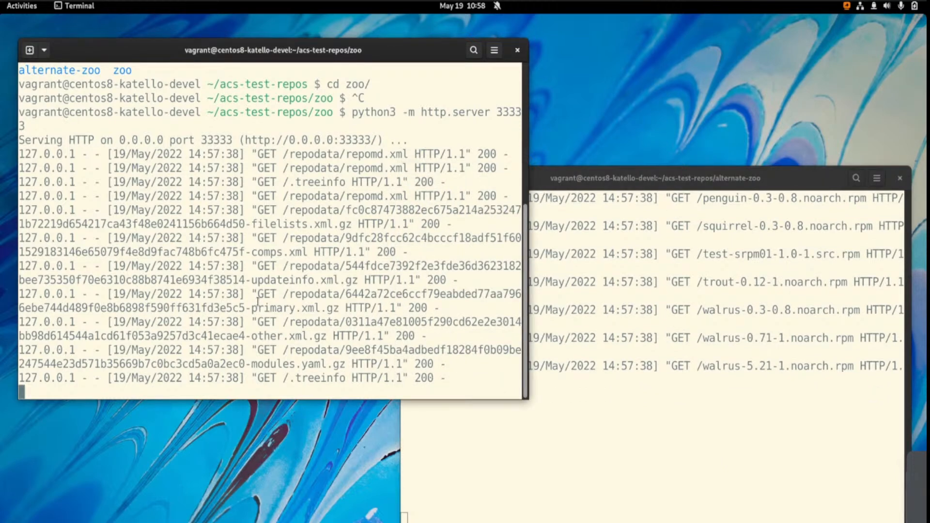
scroll(258, 302, down, 2)
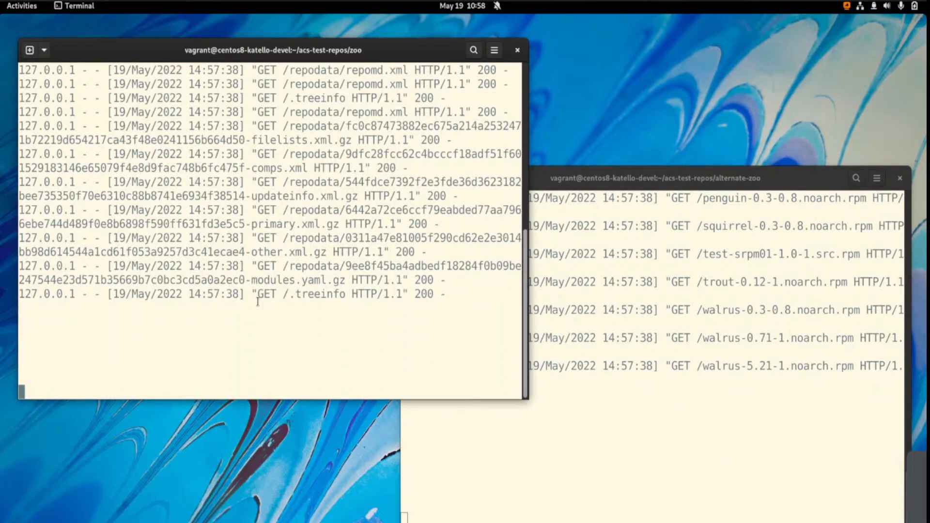
scroll(258, 302, down, 1)
scroll(283, 252, down, 1)
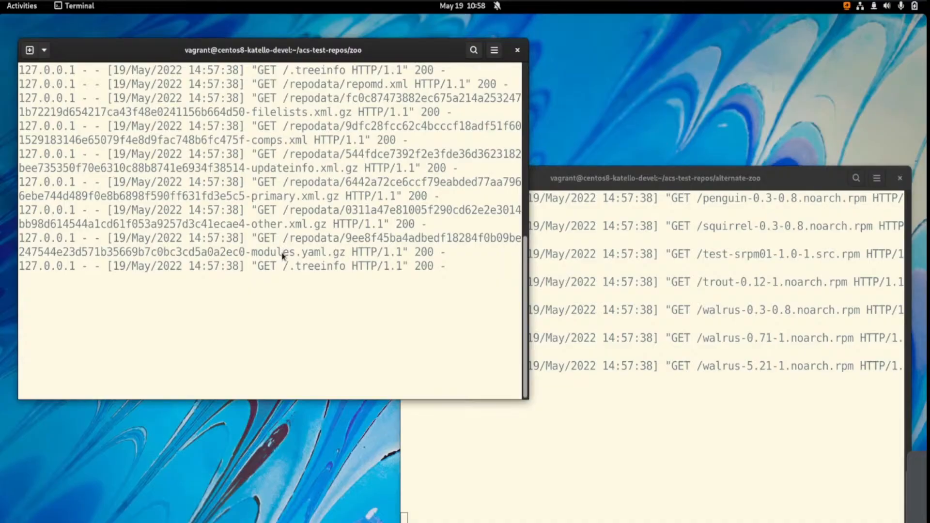
Switch to the hammer terminal in Guake and add blank prompt lines below the refresh output
key(alt+Tab)
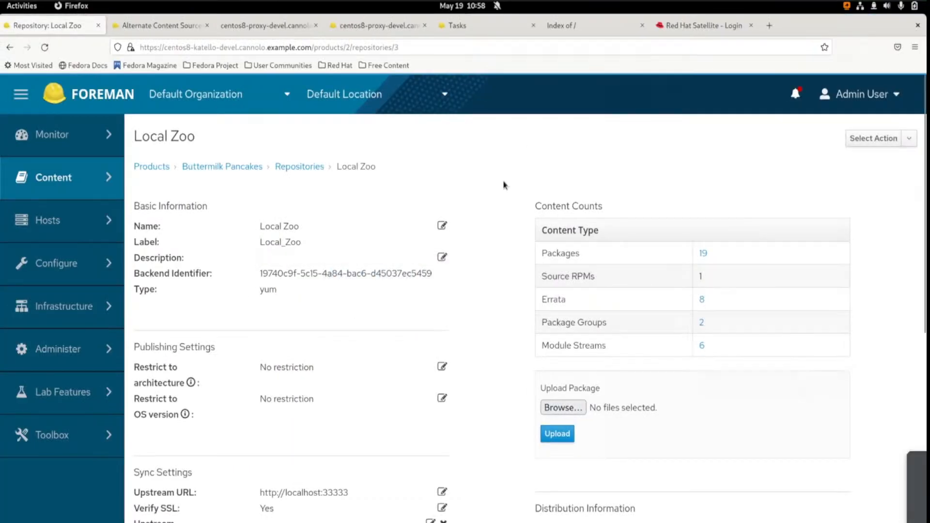
key(F12)
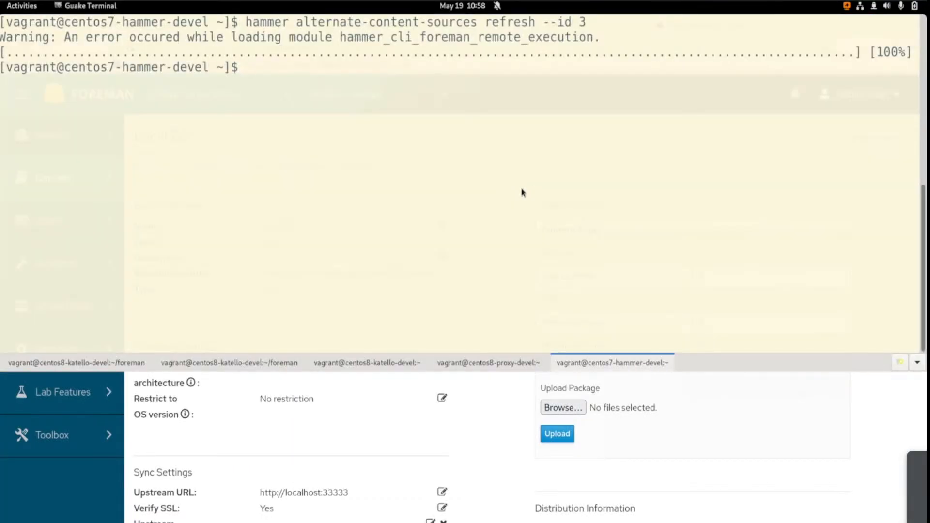
key(Return)
key(Return)
key(Return)
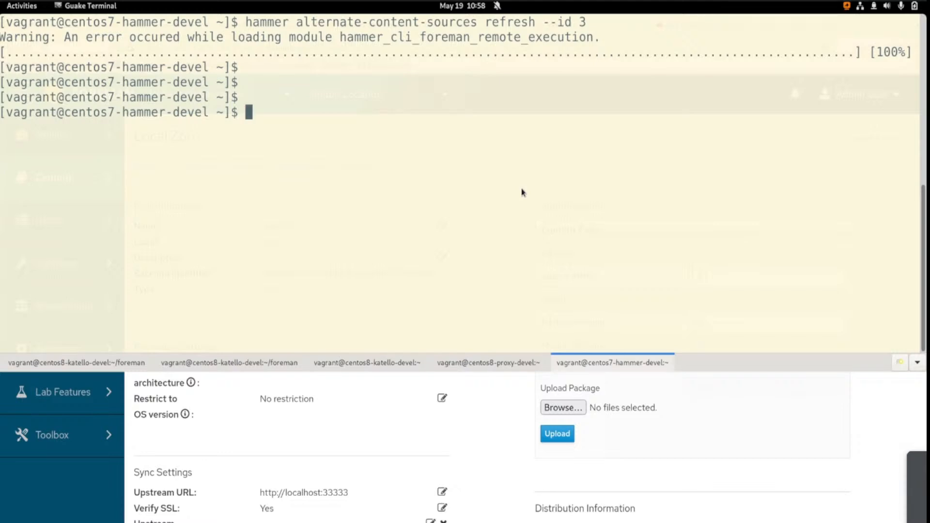
Update alternate content source 3 with hammer, setting --smart-proxy-ids to [1,2], and add blank prompt lines below the output
key(ctrl+r)
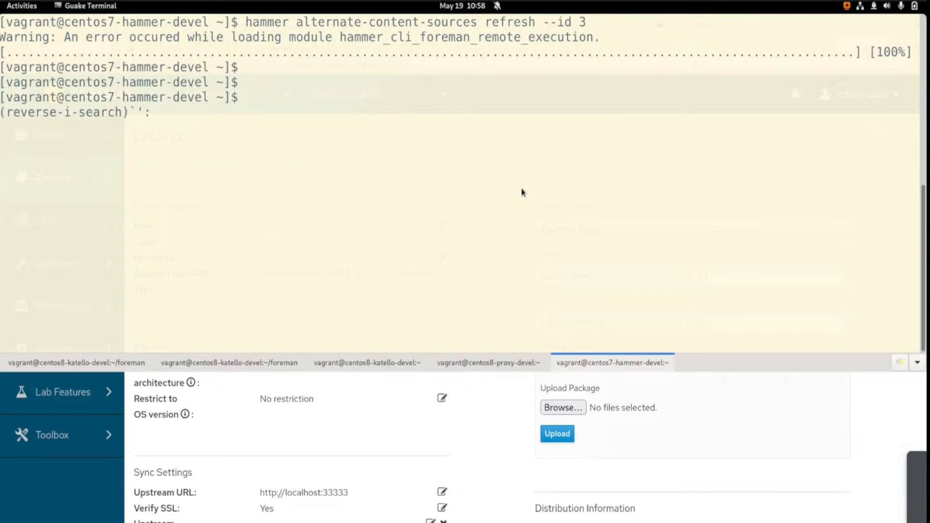
text(update)
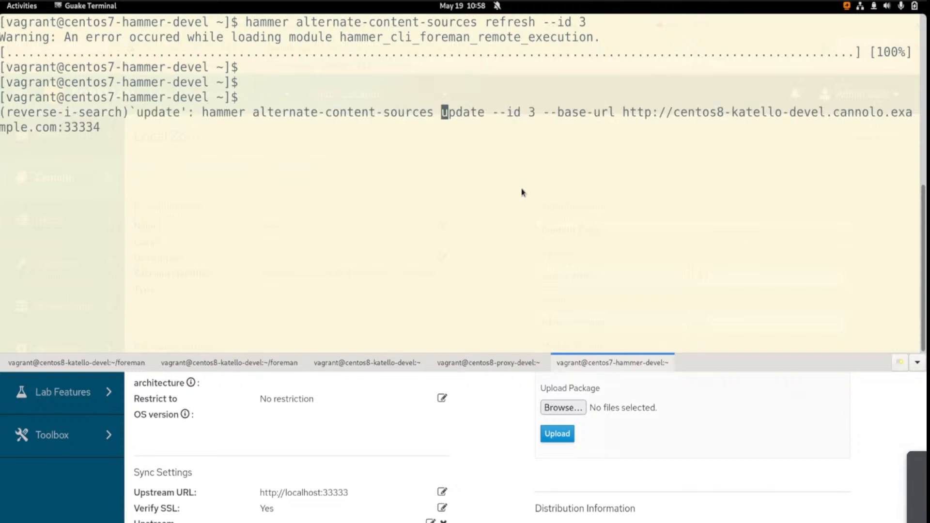
key(ctrl+r)
key(Right)
key(Right)
key(Right)
key(Right)
key(Right)
key(Right)
key(Right)
key(Right)
key(Right)
key(Right)
key(Right)
key(Right)
key(Right)
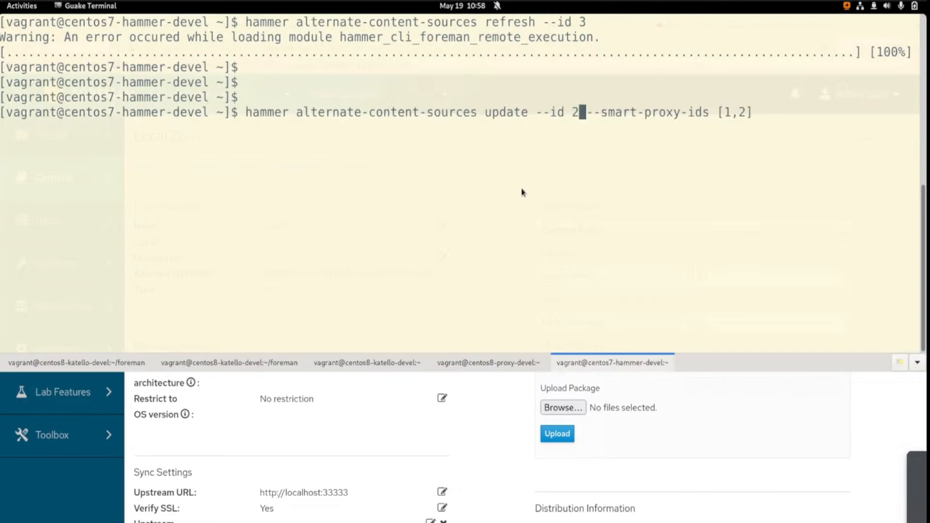
key(BackSpace)
text(3)
drag(717, 112, 761, 123)
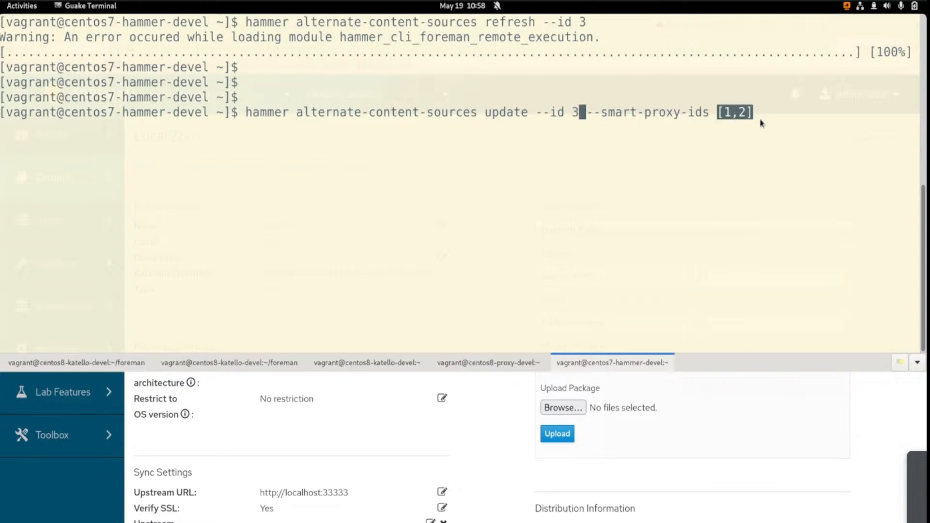
click(698, 135)
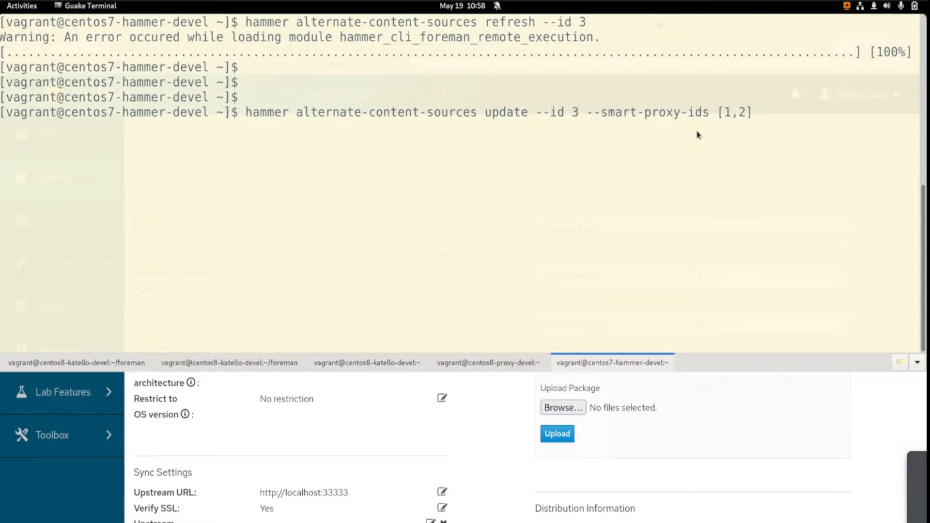
key(Return)
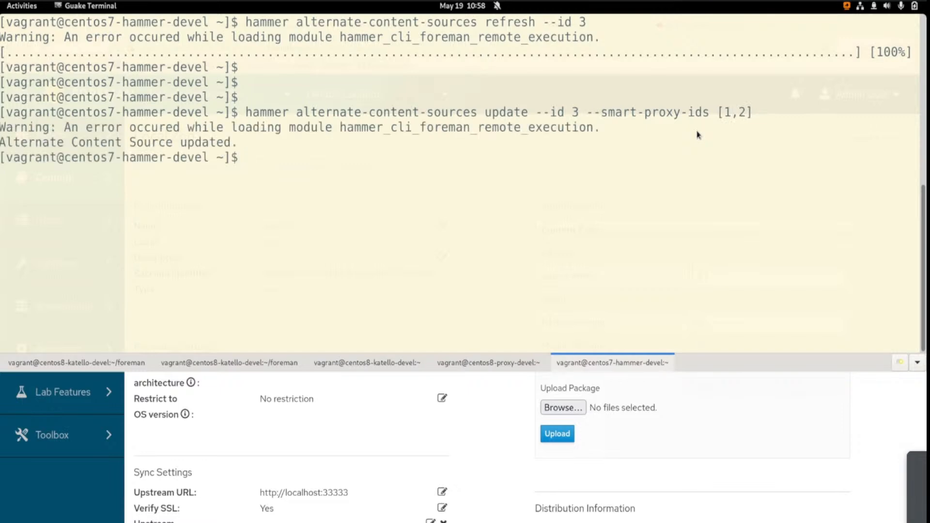
key(Return)
key(Return)
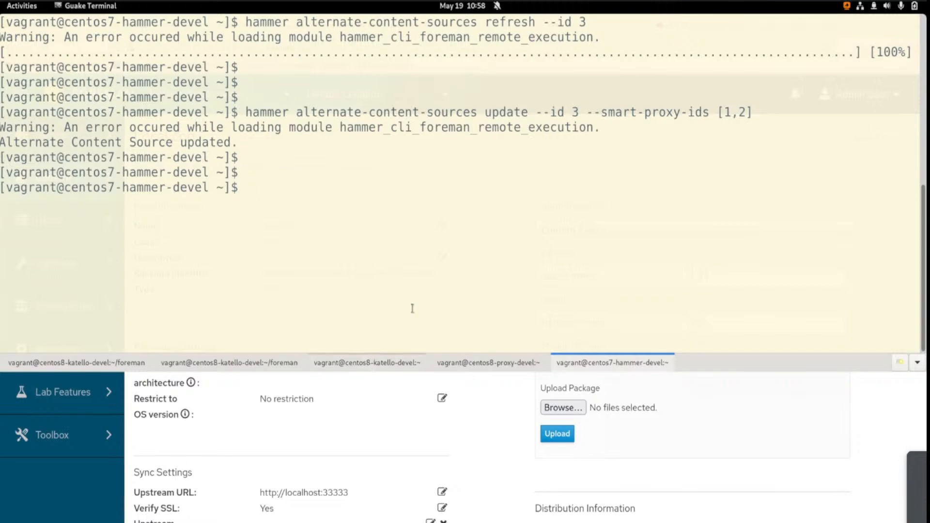
In the centos8-katello-devel shell, run ~/.local/bin/pulp --profile proxy rpm acs list and examine the proxy's alternate content source entry
key(ctrl+Page_Up)
key(ctrl+Page_Up)
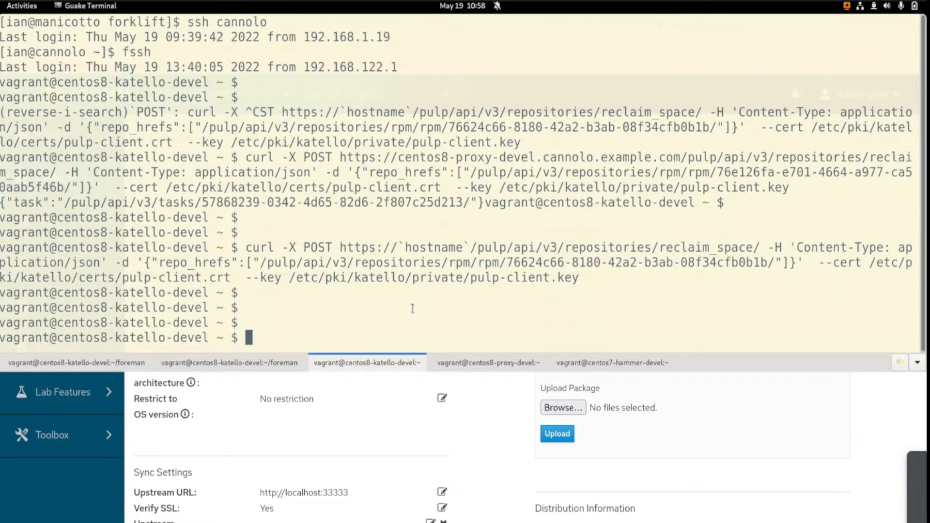
key(ctrl+r)
text(ac)
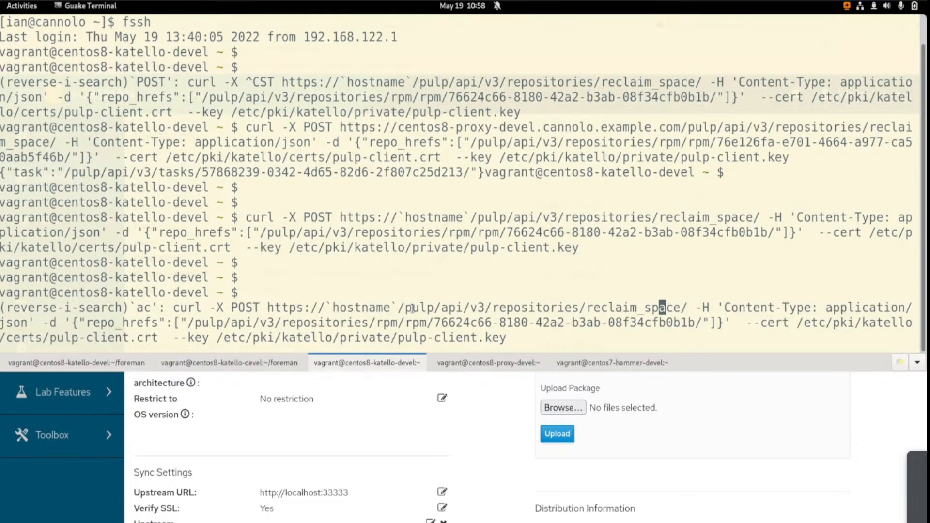
text(s)
key(ctrl+r)
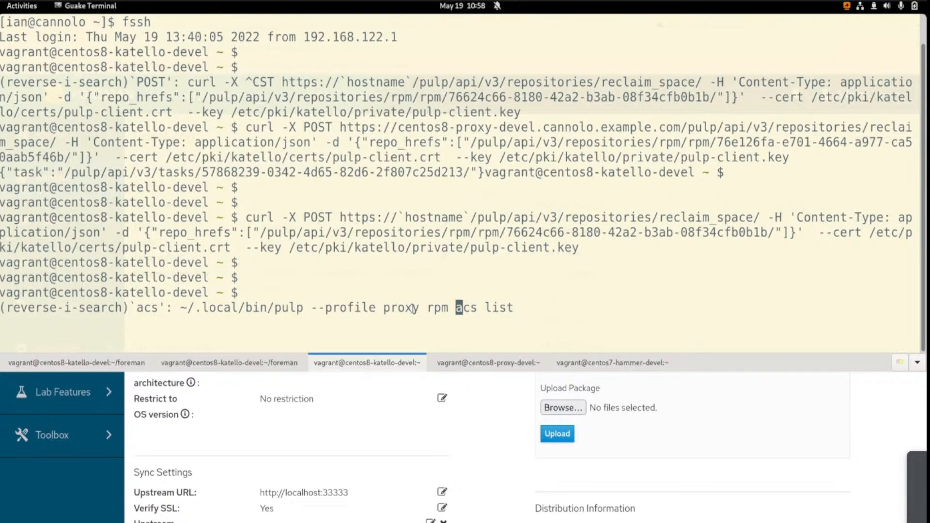
key(Return)
drag(58, 326, 220, 142)
drag(82, 190, 187, 202)
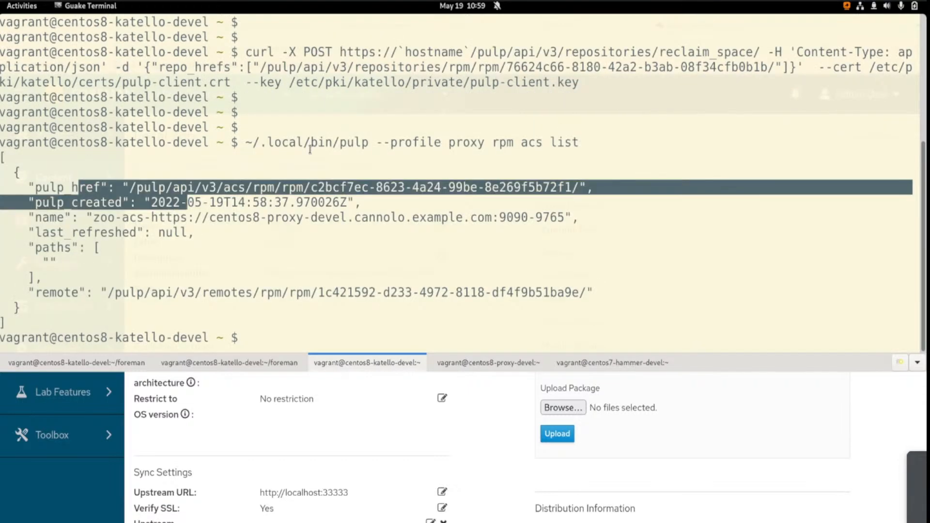
drag(378, 141, 484, 142)
click(274, 270)
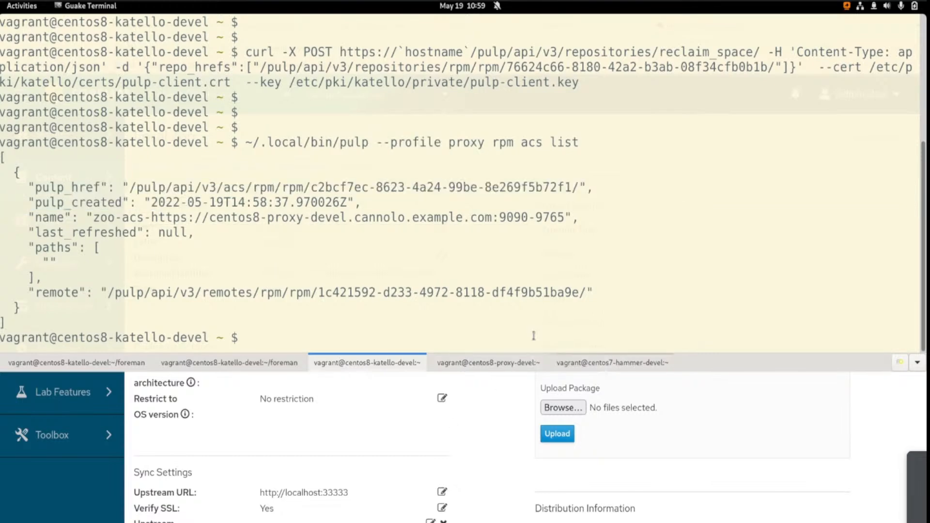
Return to the hammer shell and refresh the alternate content source with ID 3
click(613, 363)
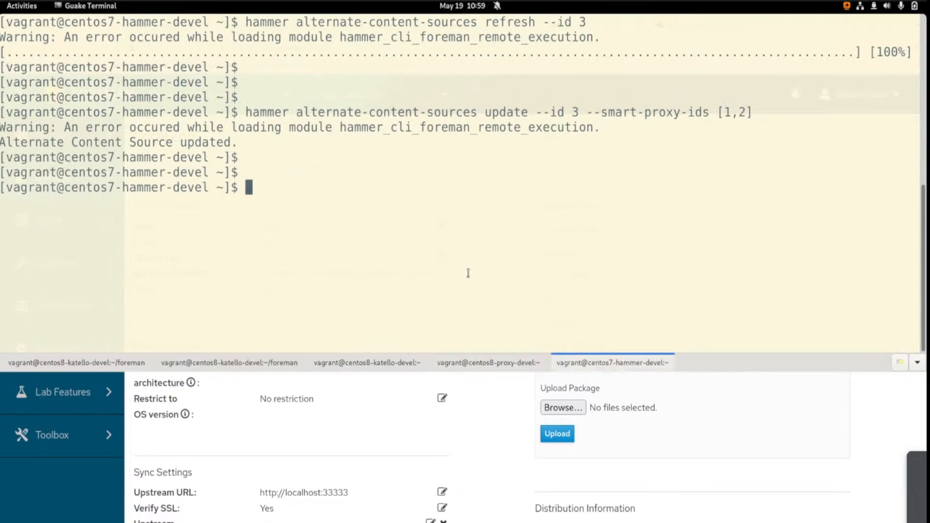
key(ctrl+r)
text(refresh)
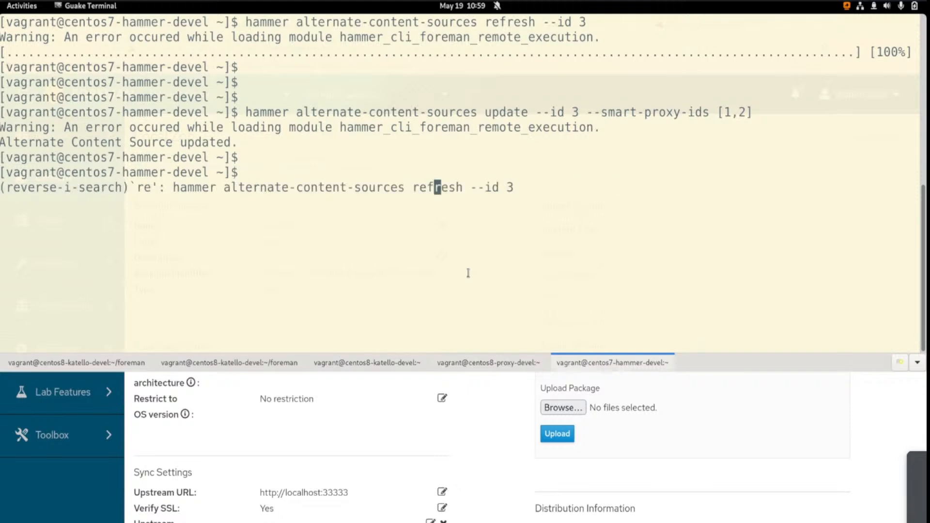
key(Return)
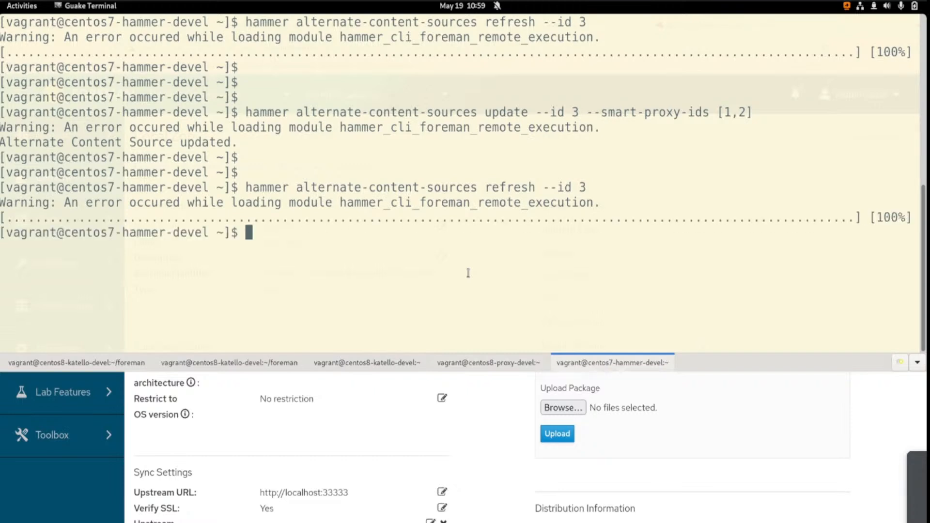
Add blank prompt lines below the refresh output, then switch to Firefox and start a Complete Sync of the centos8-proxy-devel smart proxy
key(Return)
key(Return)
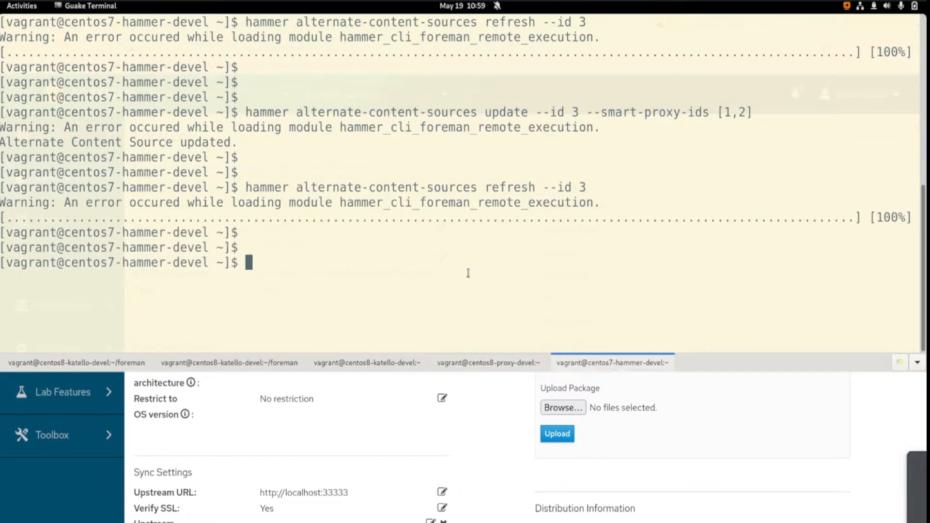
key(F12)
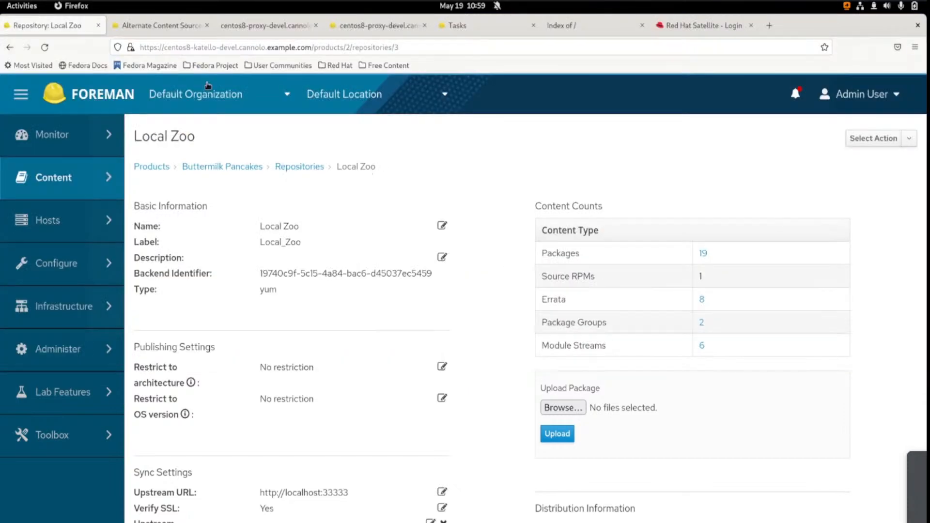
click(154, 26)
click(380, 26)
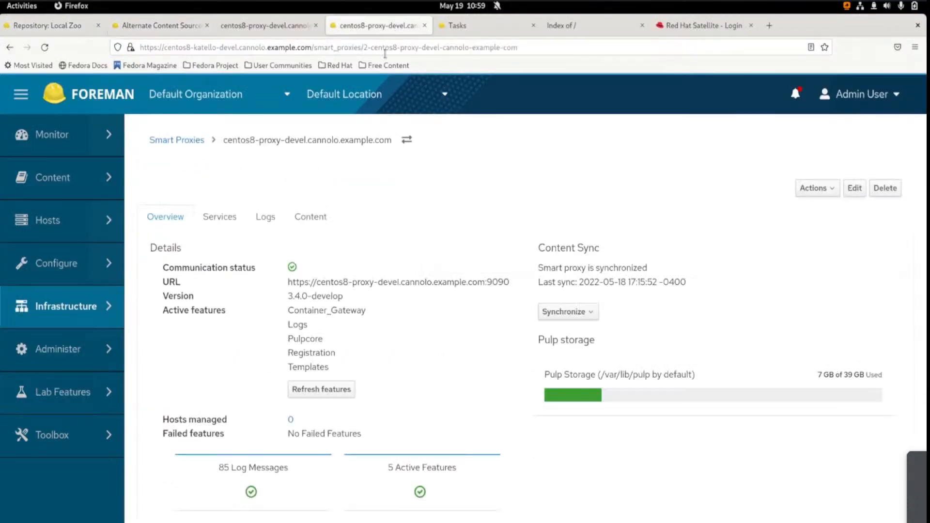
click(566, 312)
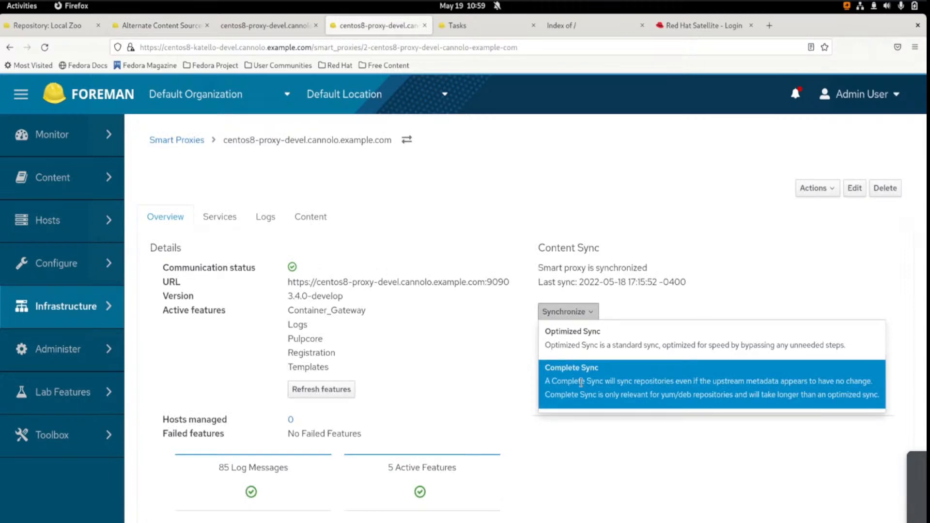
click(685, 366)
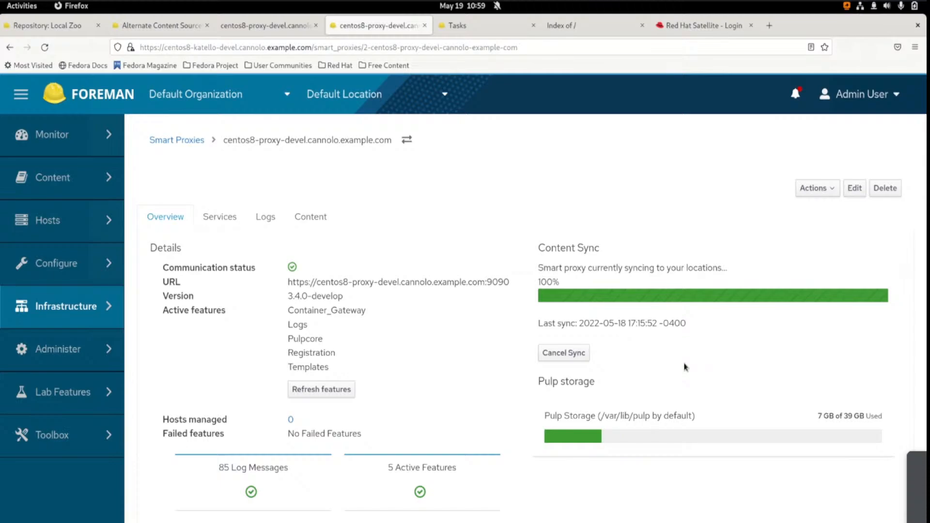
Switch to the repository server terminals and add blank lines below the alternate-zoo request log to examine the latest requests
key(alt+Tab)
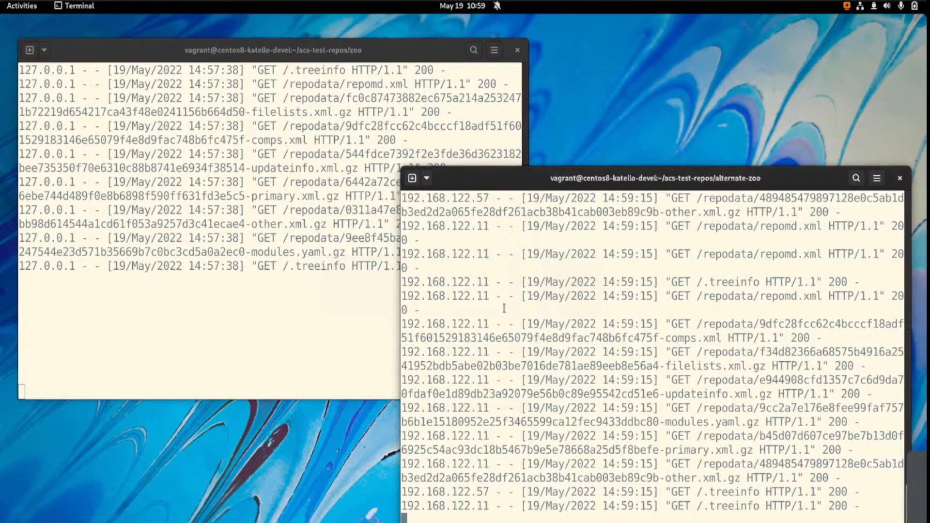
click(323, 266)
click(651, 311)
key(Return)
key(Return)
key(Return)
key(Return)
key(Return)
key(Return)
key(Return)
key(Return)
key(Return)
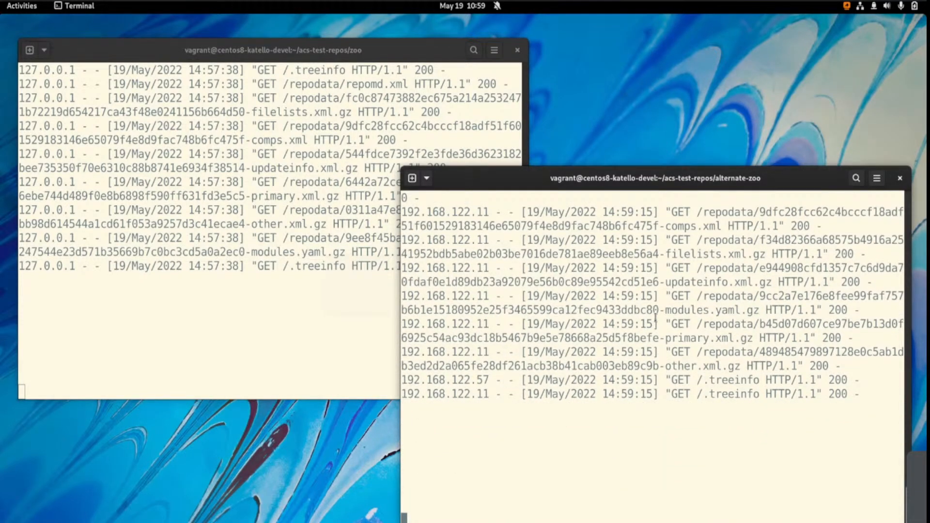
key(Return)
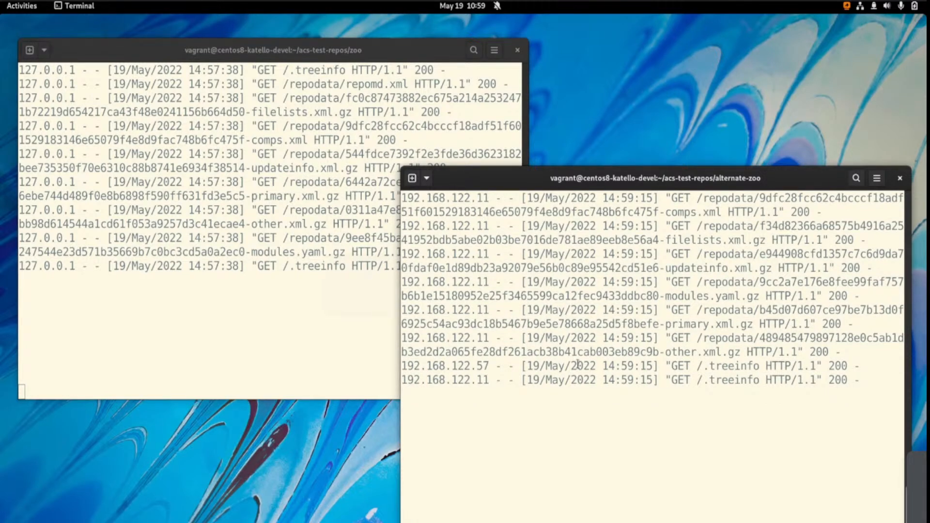
Return to Firefox, show the smart proxy's published Local_Zoo Packages listing, and enlarge the page to 173%
key(alt+Tab)
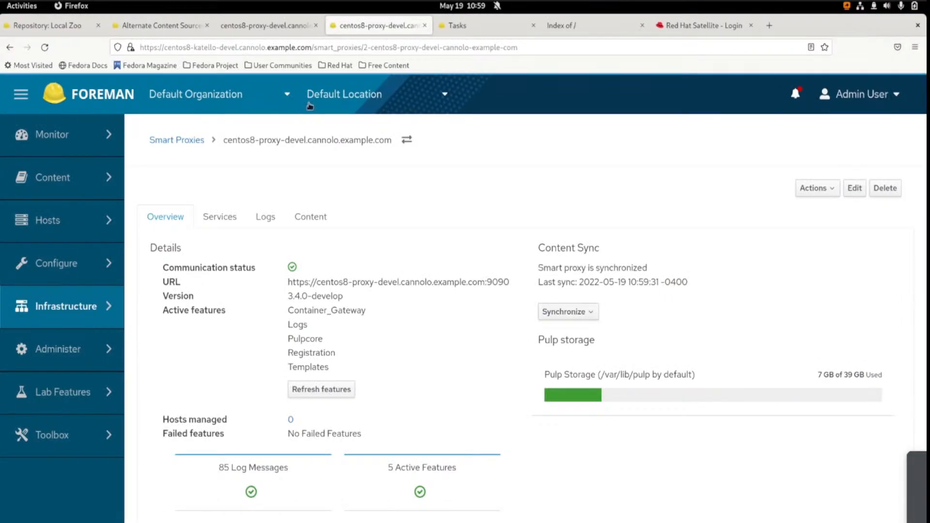
click(263, 28)
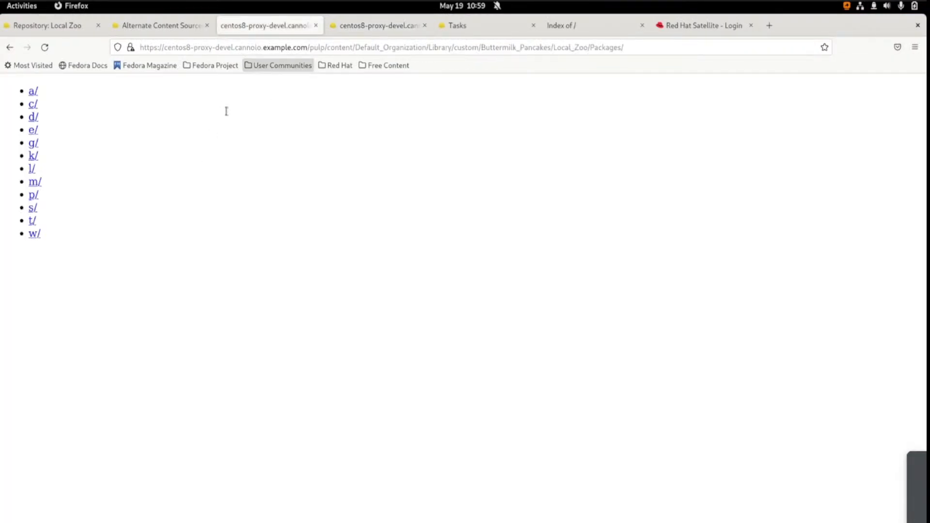
key(ctrl+plus)
key(ctrl+plus)
key(ctrl+plus)
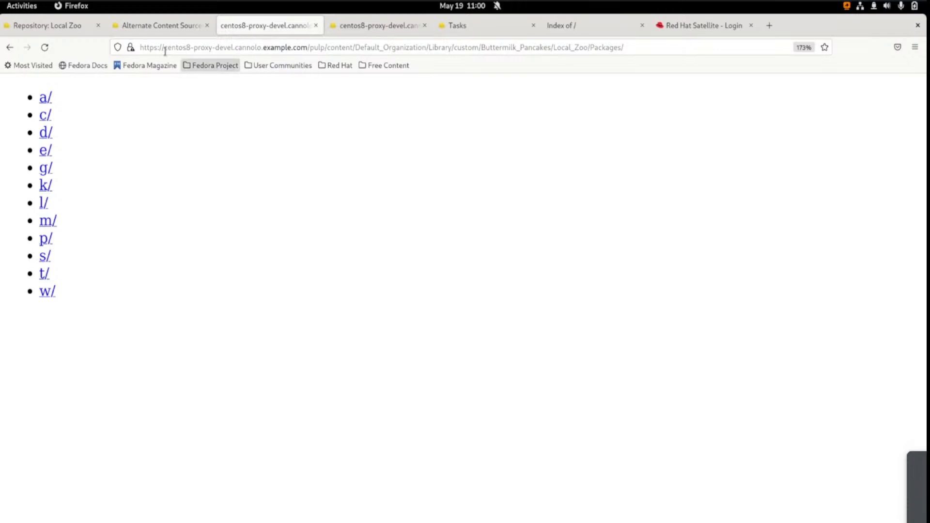
Highlight the proxy hostname in the address, open the d/ package folder, and download duck-0.6-1.noarch.rpm
drag(162, 49, 237, 49)
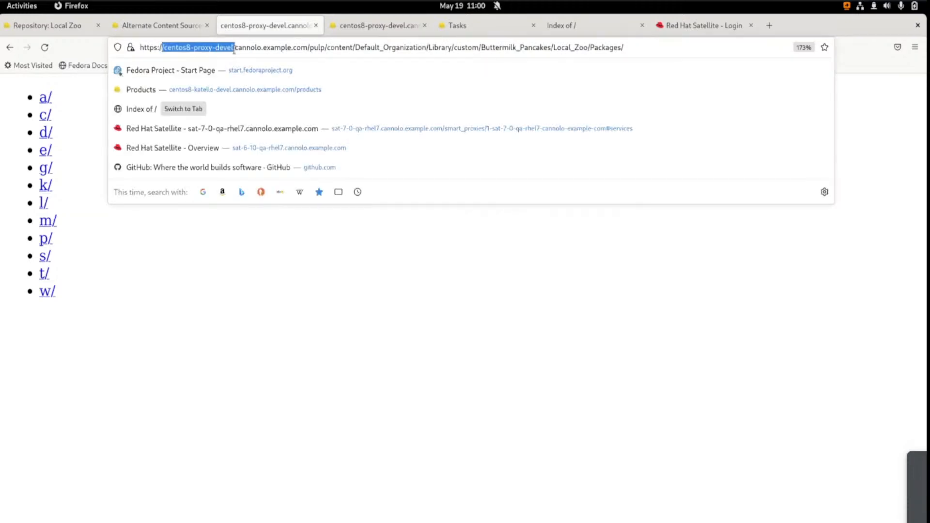
click(45, 120)
click(45, 132)
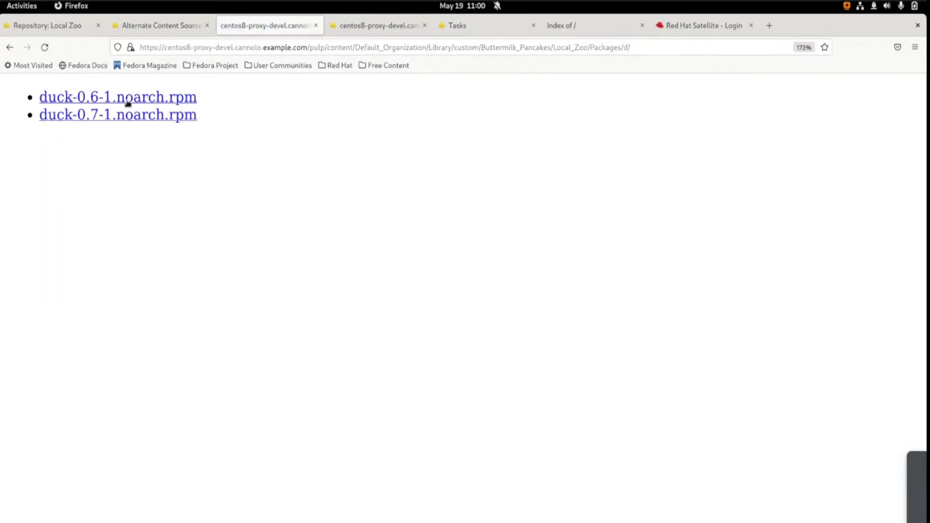
click(128, 103)
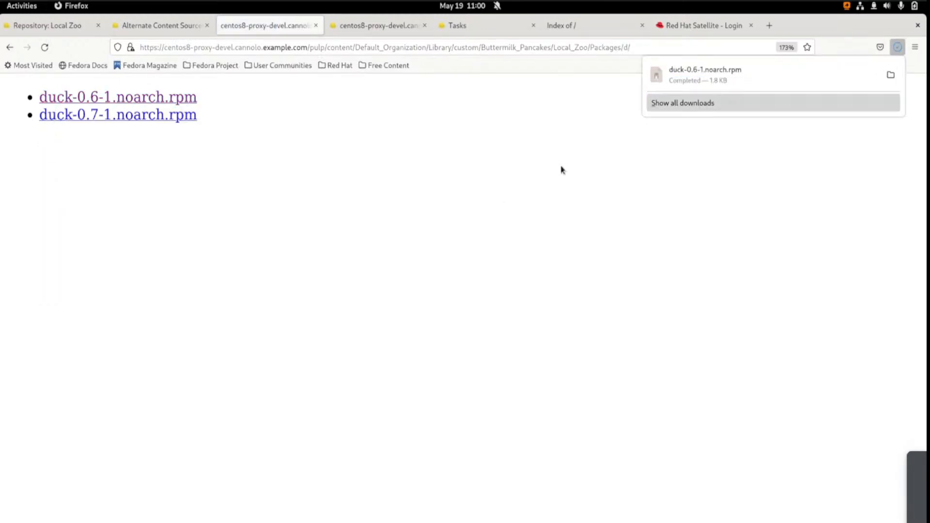
click(499, 200)
Switch to the server terminals and compare the zoo and alternate-zoo request logs for requests made by the package download
key(alt+Tab)
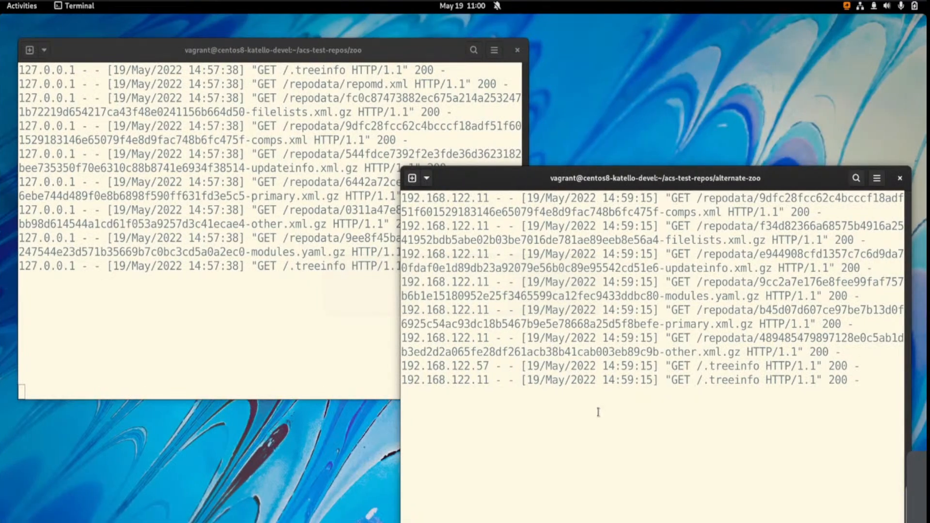
scroll(599, 412, up, 1)
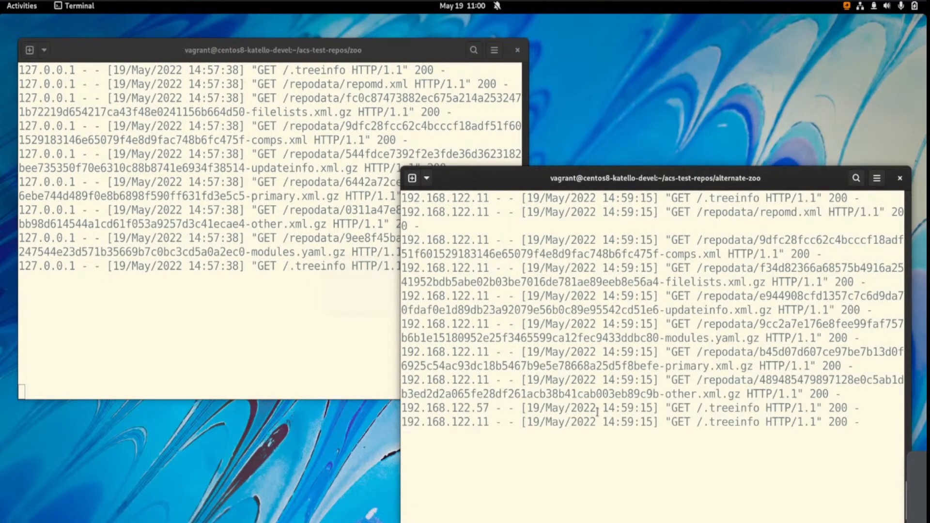
scroll(598, 412, down, 2)
click(305, 315)
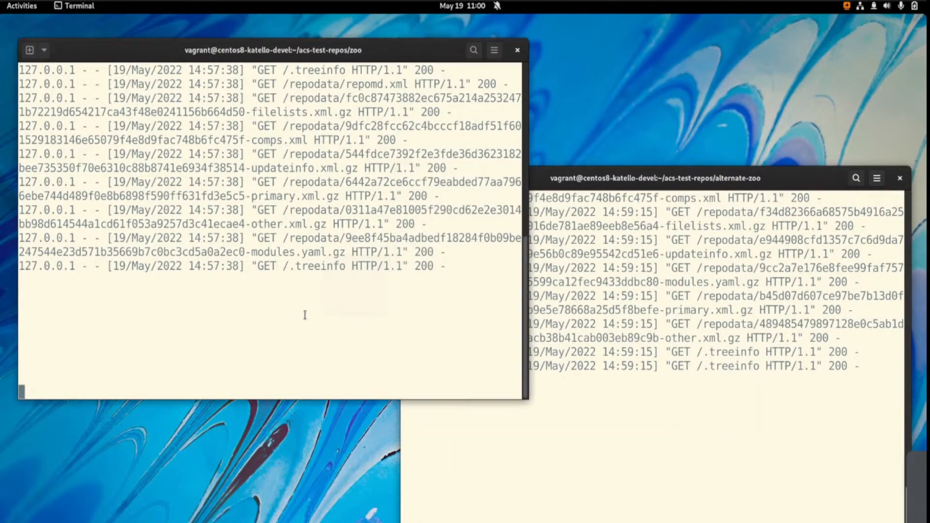
click(574, 370)
scroll(574, 384, up, 2)
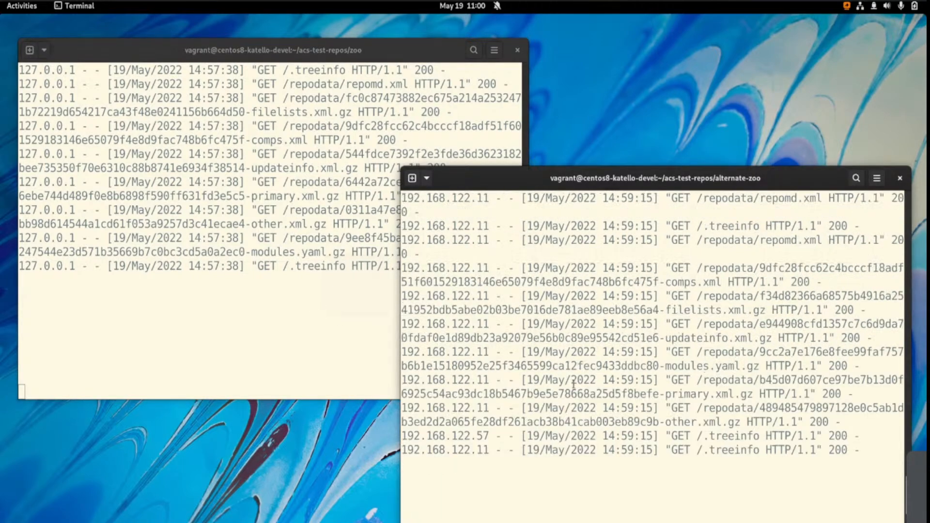
scroll(573, 384, up, 1)
scroll(580, 380, down, 3)
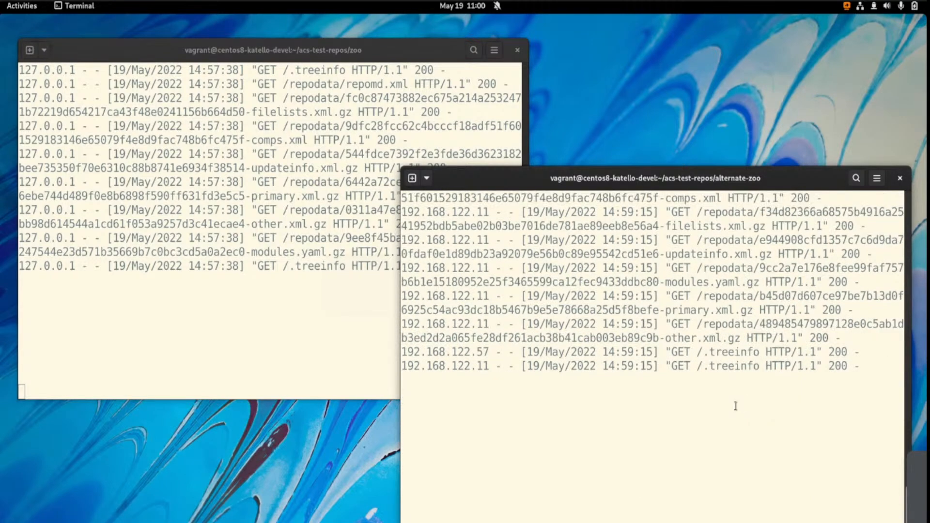
scroll(735, 406, up, 2)
Switch back to the Foreman browser window and show the Alternate content sources page
key(alt+Tab)
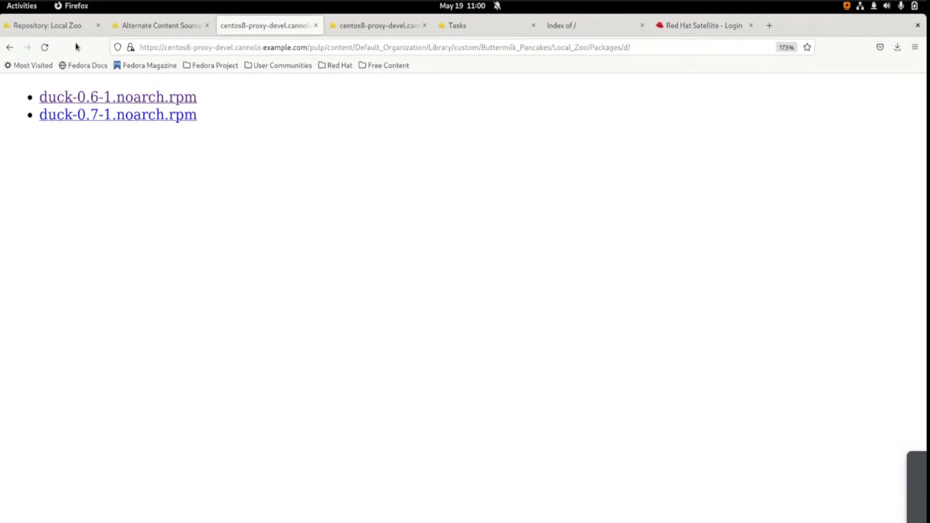
key(super)
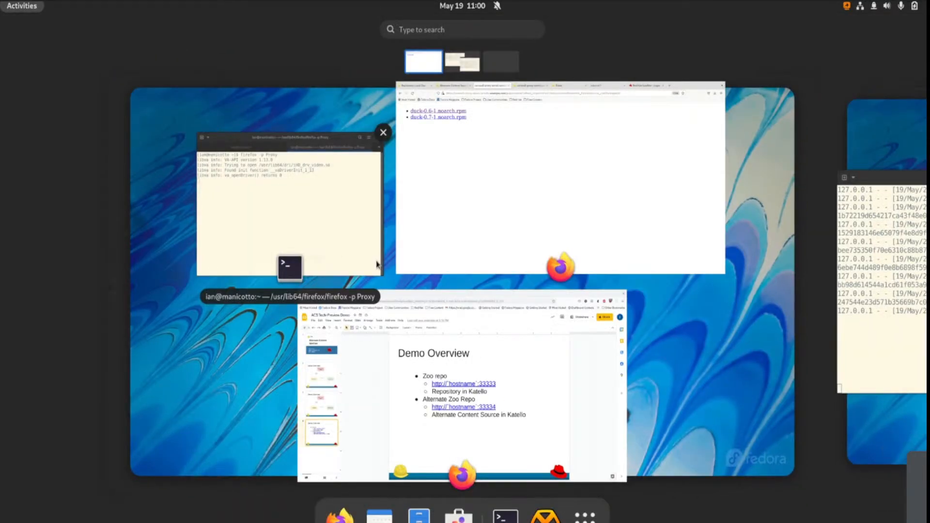
click(469, 241)
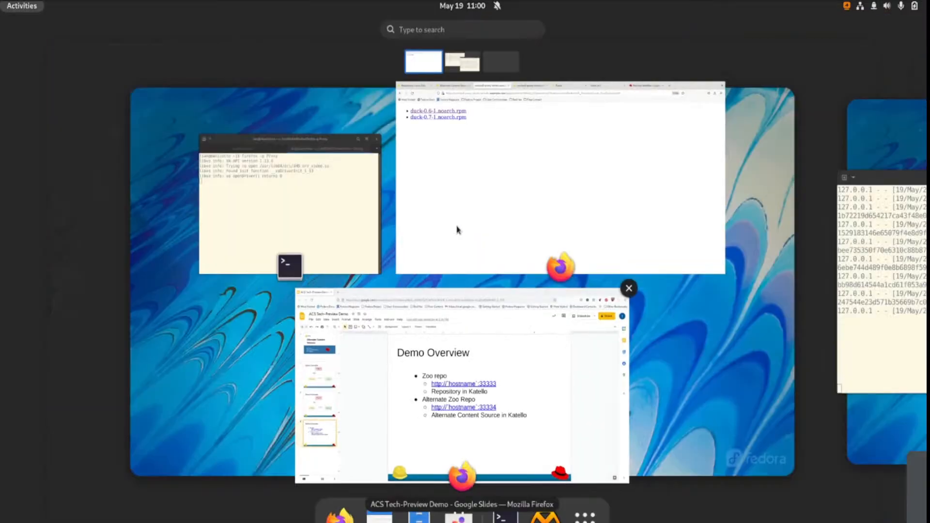
click(457, 229)
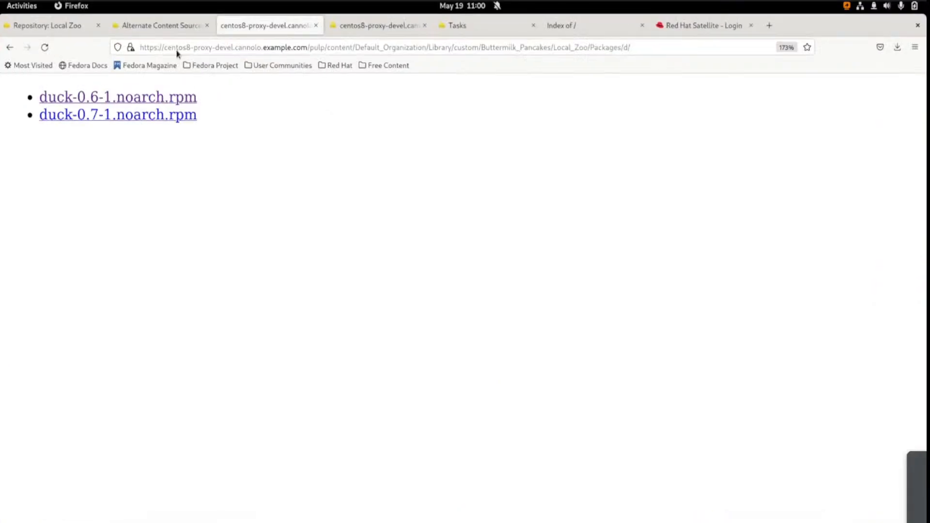
click(69, 27)
click(159, 25)
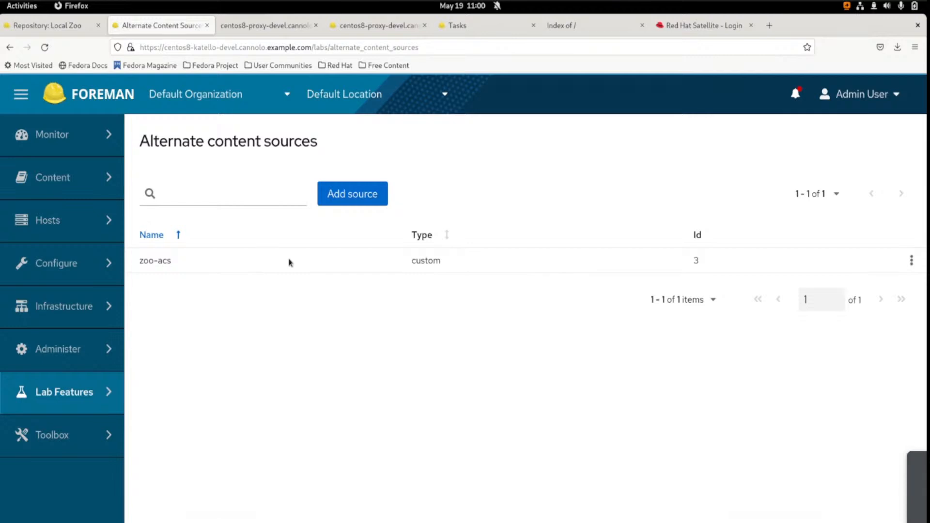
Start adding an alternate content source with source type Custom and content type Yum
click(357, 194)
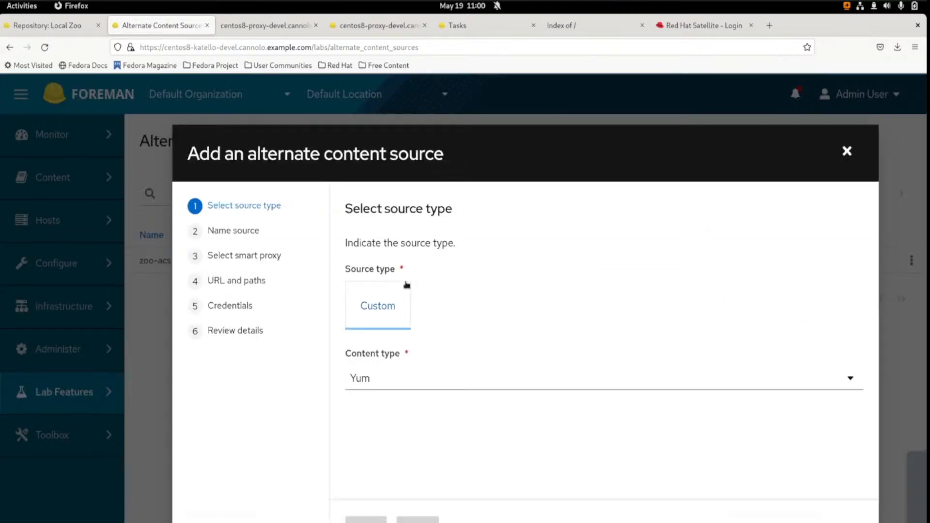
click(387, 312)
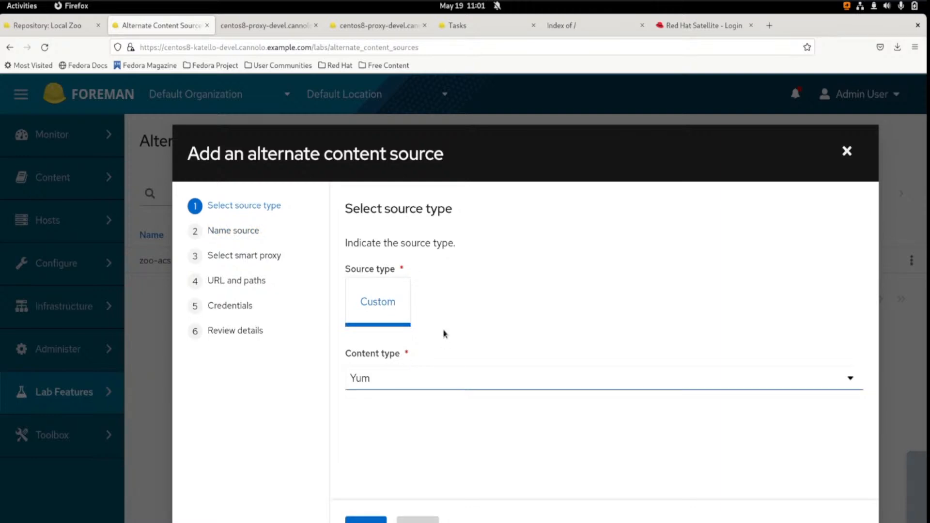
click(432, 382)
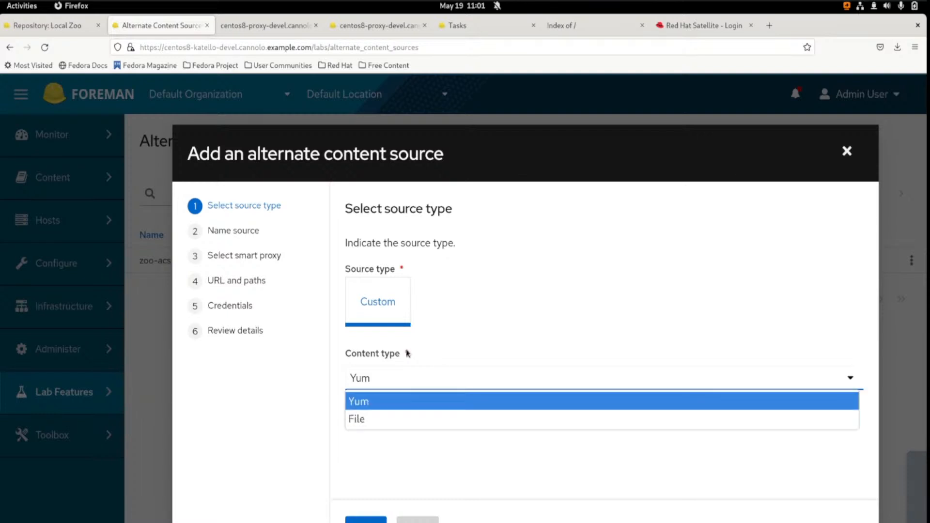
click(393, 401)
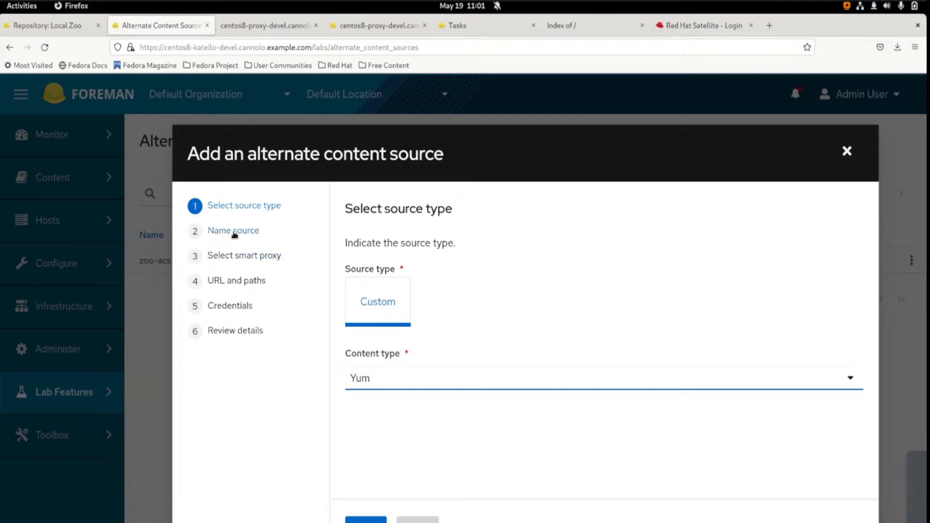
Name the new alternate content source Test Yum ACS
click(359, 313)
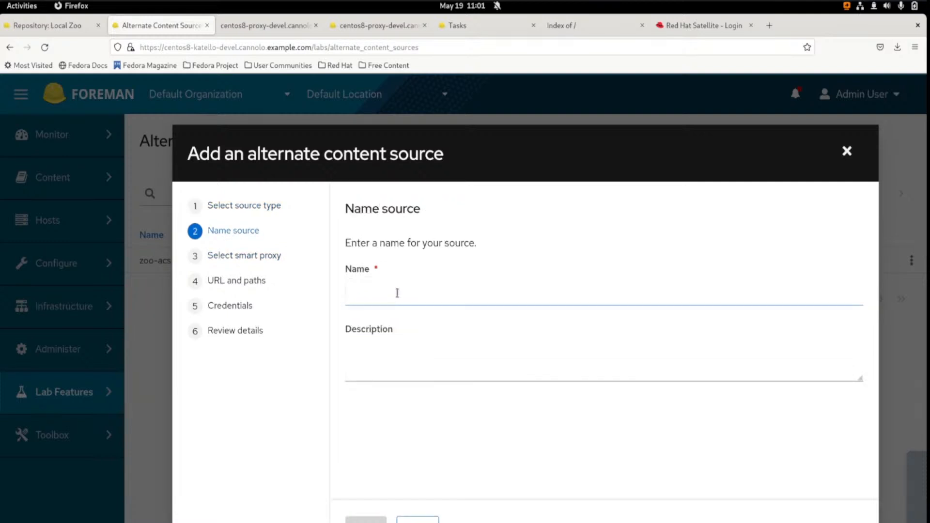
click(398, 294)
text(Test Yum ACS)
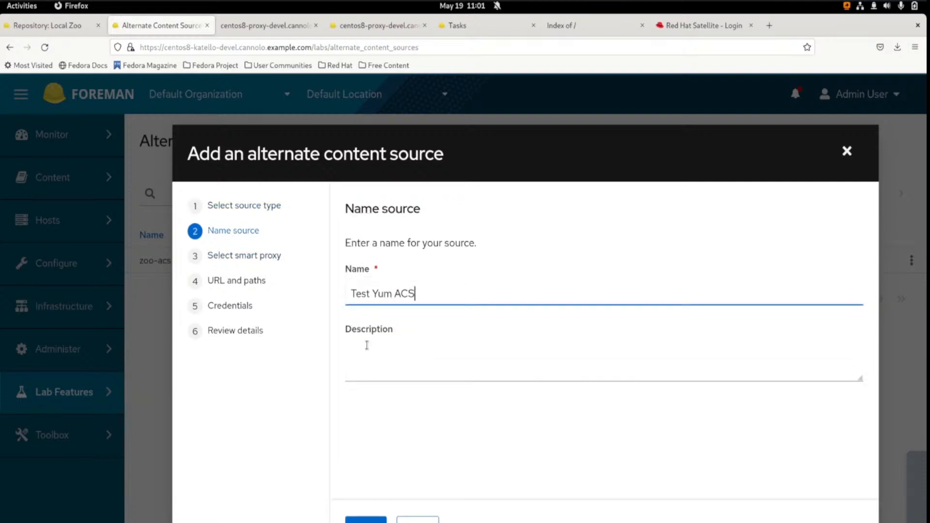
Assign the smart proxies centos8-katello-devel.cannolo.example.com and centos8-proxy-devel.cannolo.example.com to the new source
click(231, 256)
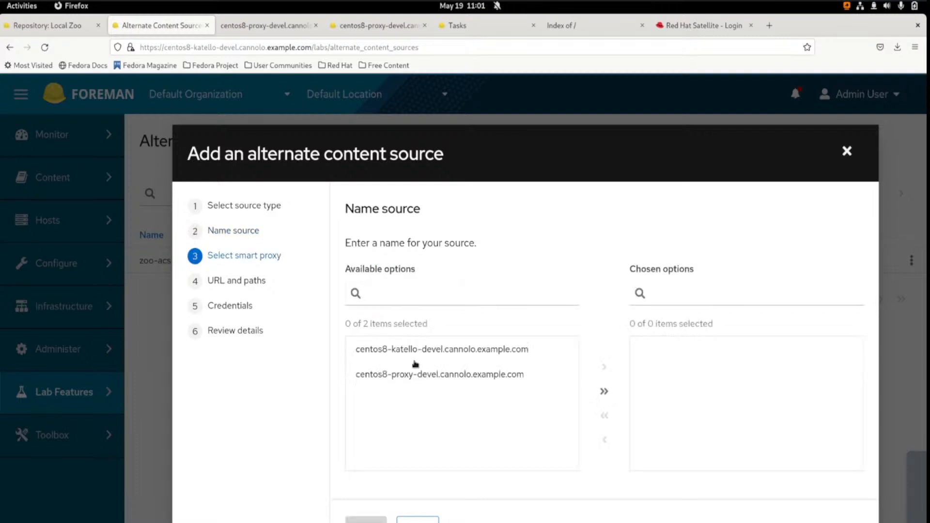
click(479, 359)
click(604, 366)
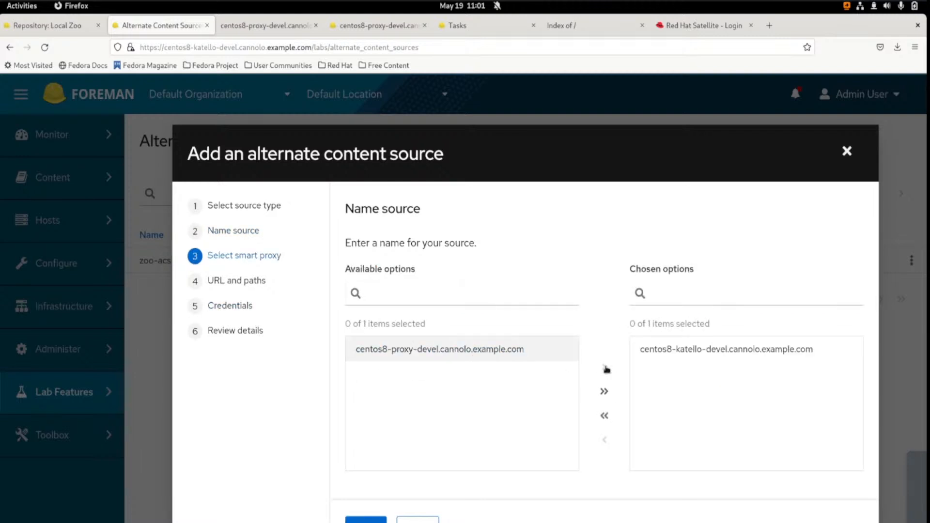
click(485, 349)
click(604, 367)
click(257, 280)
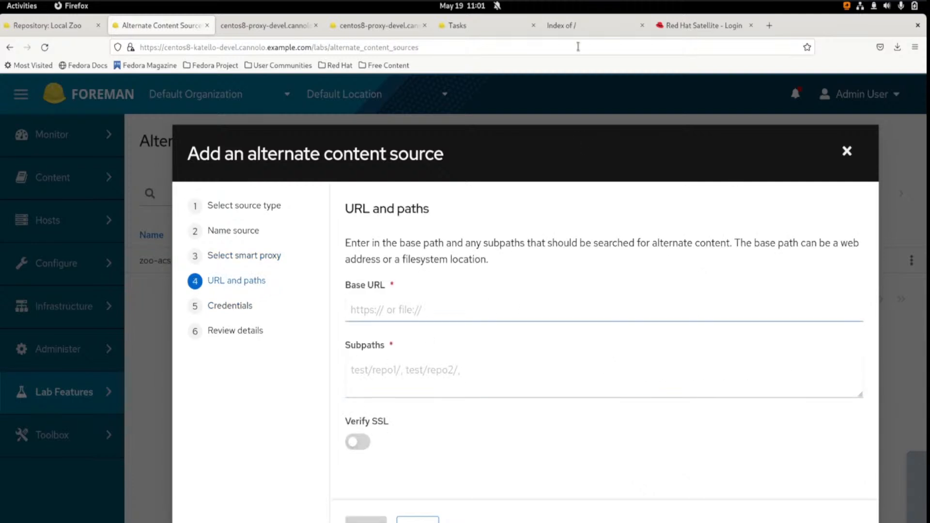
click(561, 29)
click(262, 47)
key(ctrl+c)
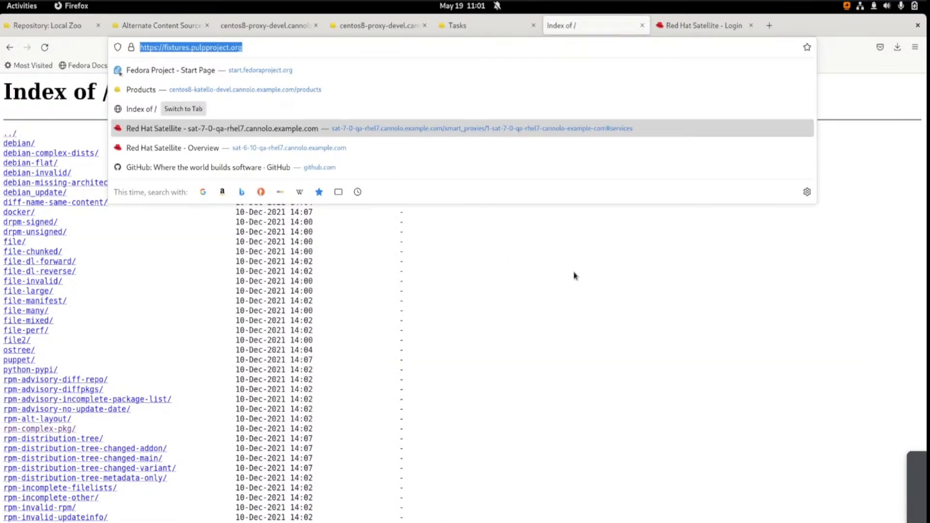
click(189, 27)
click(241, 29)
click(155, 26)
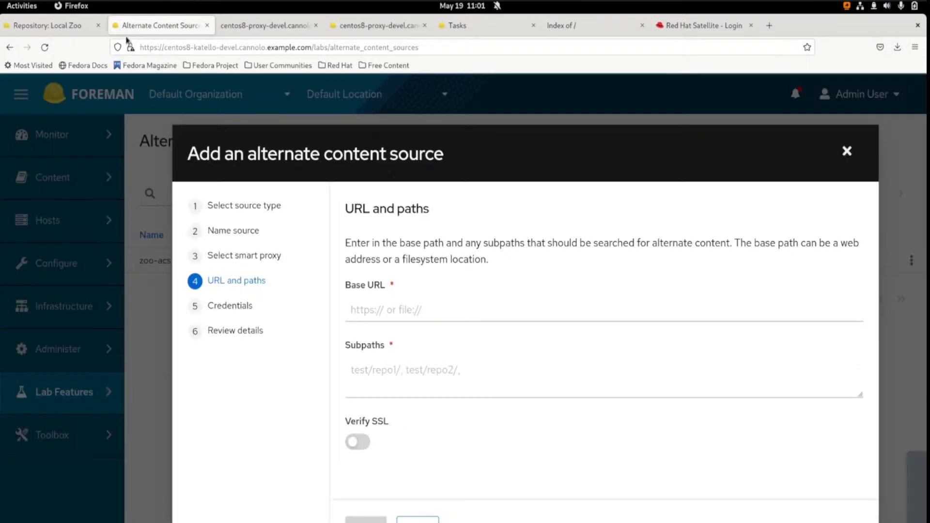
click(388, 315)
key(ctrl+v)
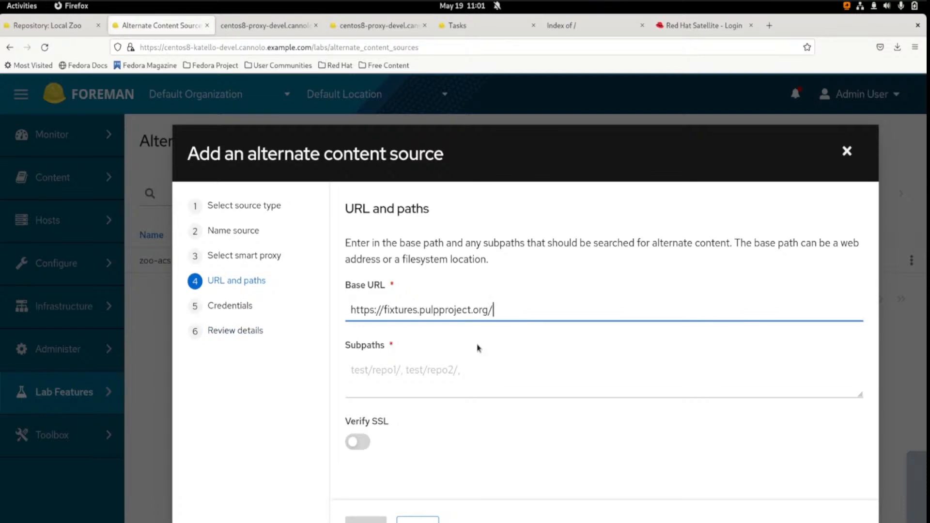
Find the rpm-zchunk/ directory in the fixtures index and copy it in as the new source's subpath
click(478, 372)
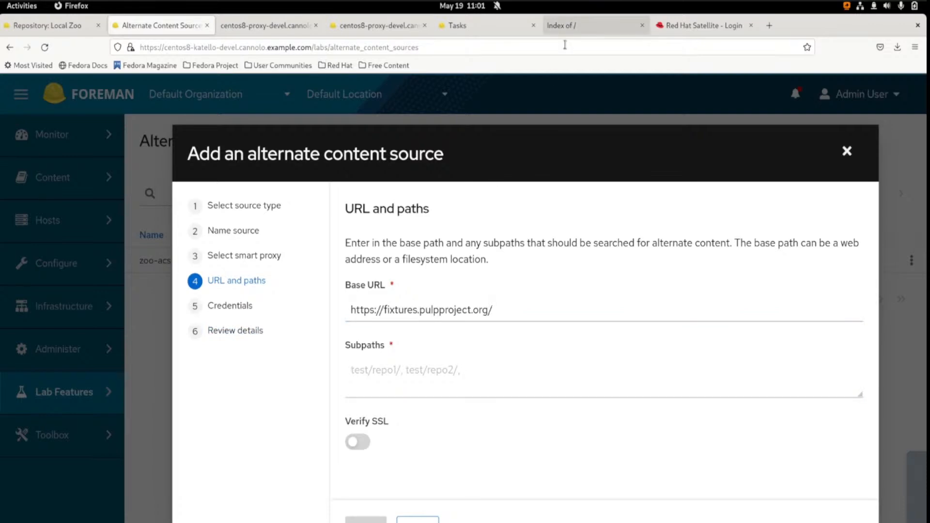
click(569, 28)
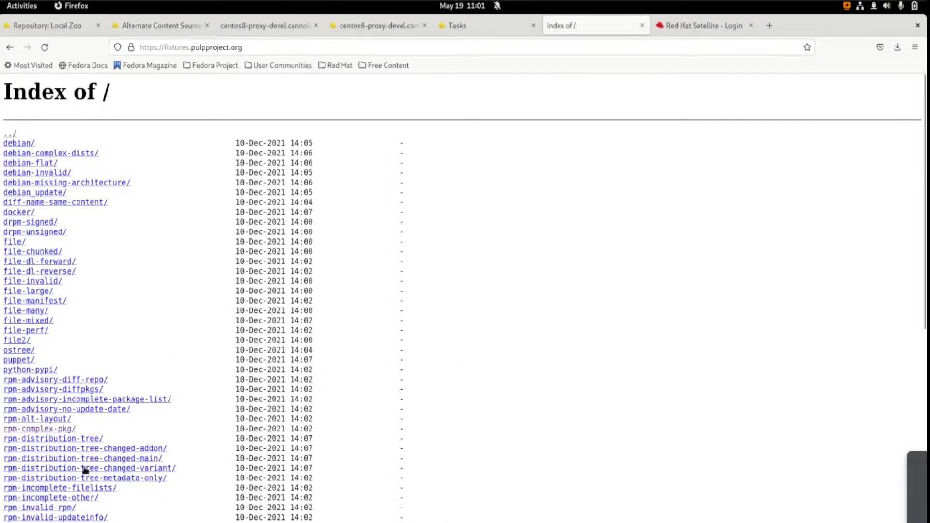
scroll(85, 469, down, 5)
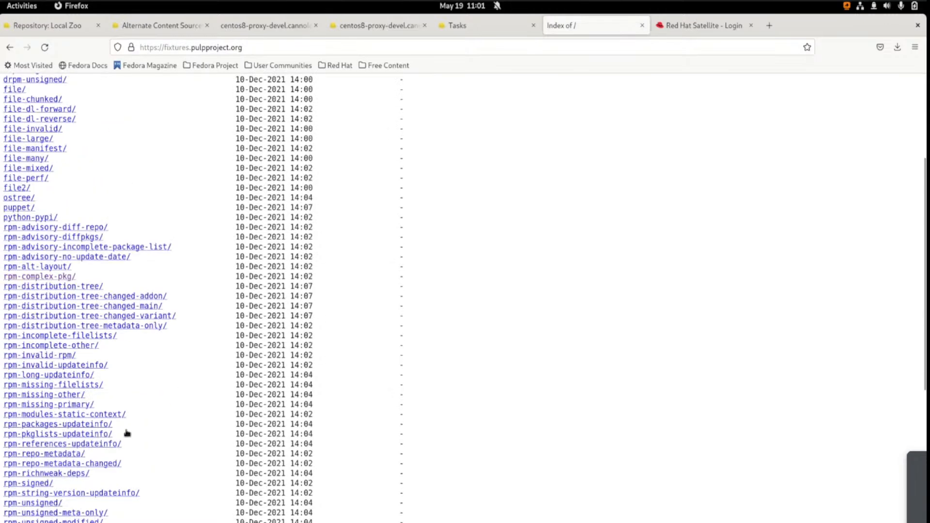
scroll(128, 433, down, 9)
text(zc)
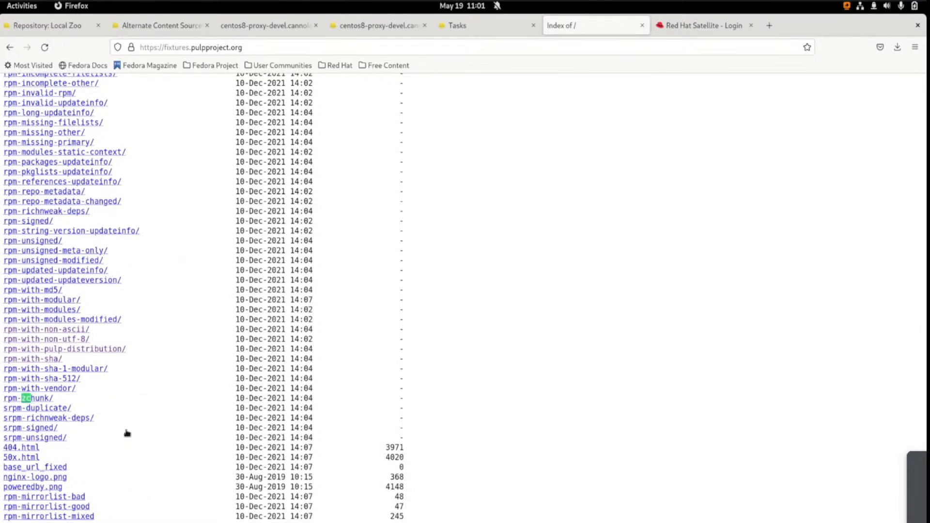
key(Escape)
drag(57, 400, 2, 401)
key(ctrl+c)
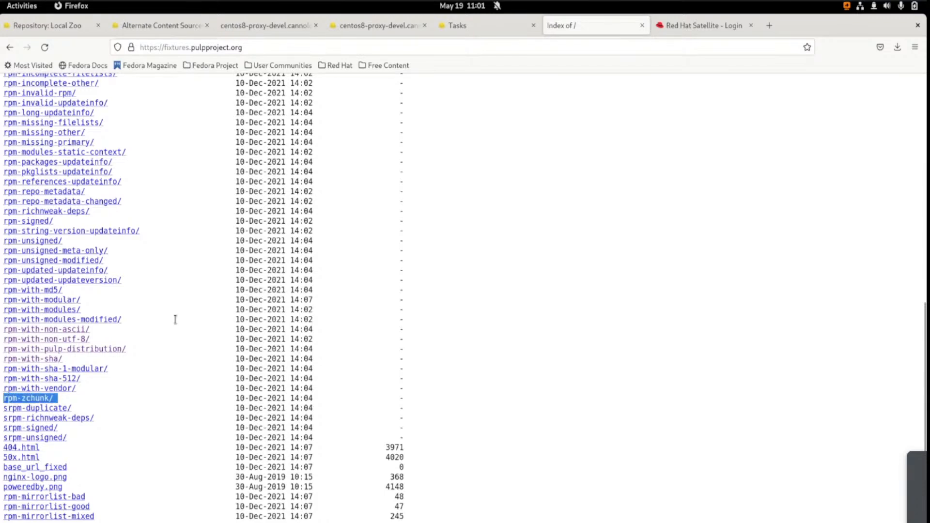
click(168, 28)
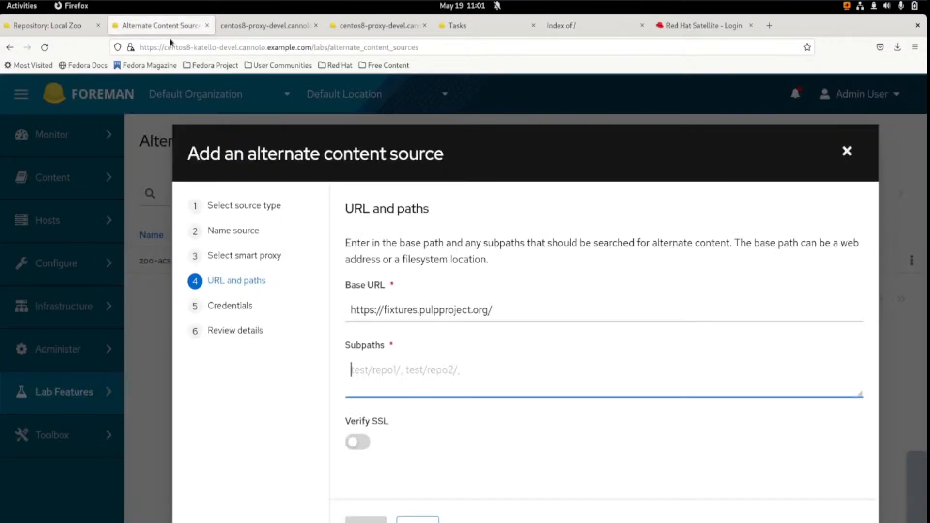
key(ctrl+v)
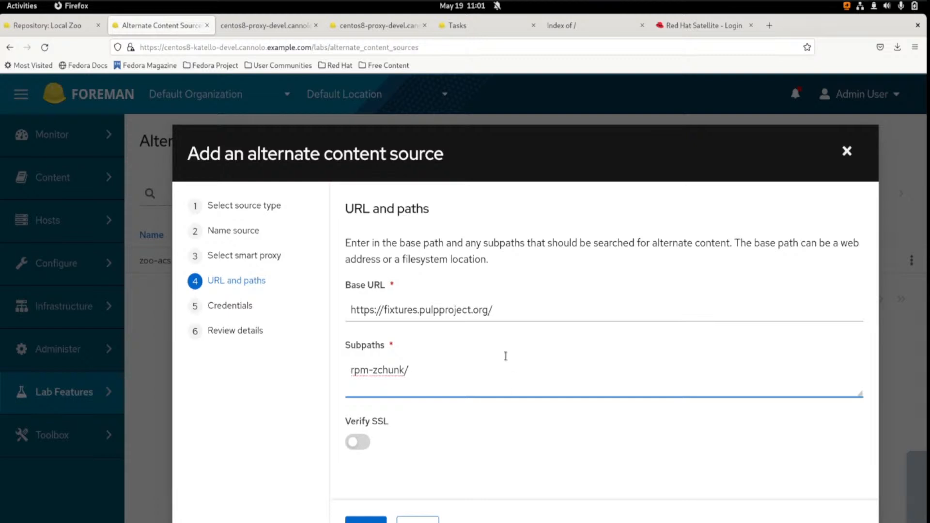
click(395, 456)
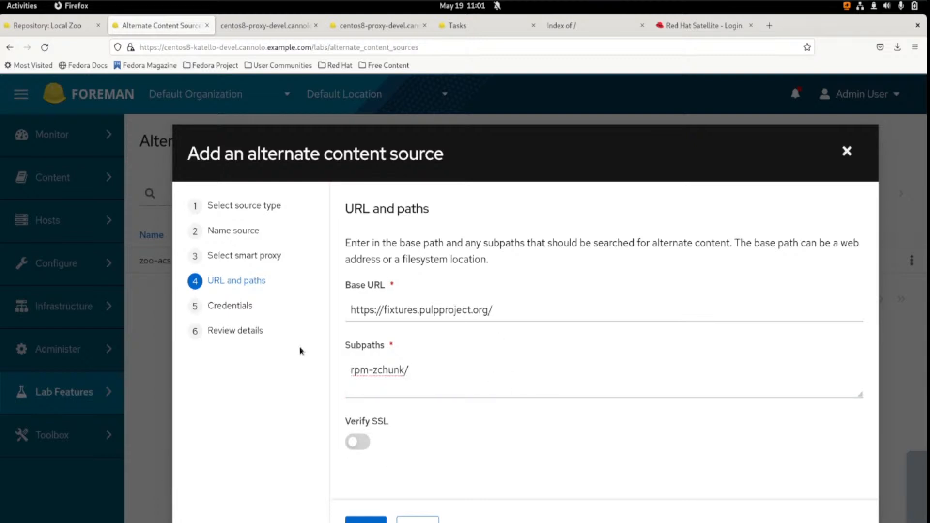
Show the manual authentication fields and choose Content credentials as the new source's authentication type
click(233, 306)
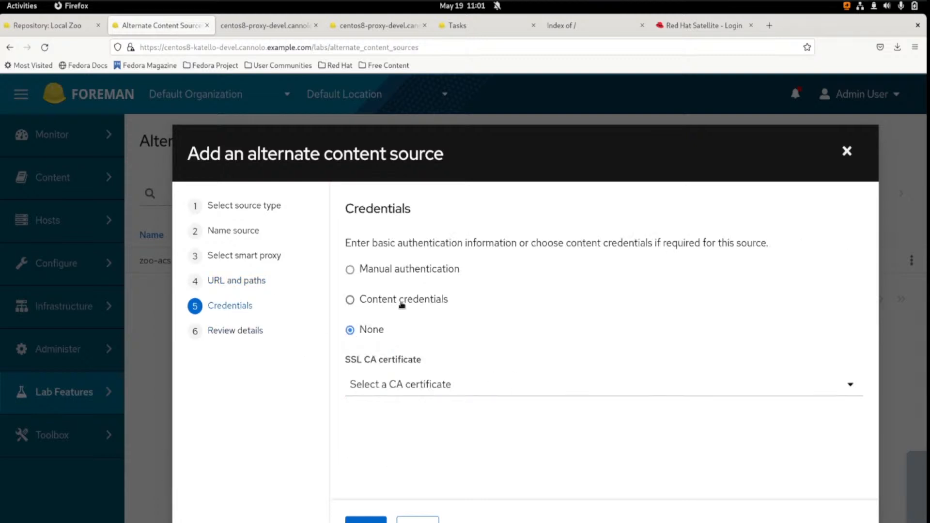
click(392, 270)
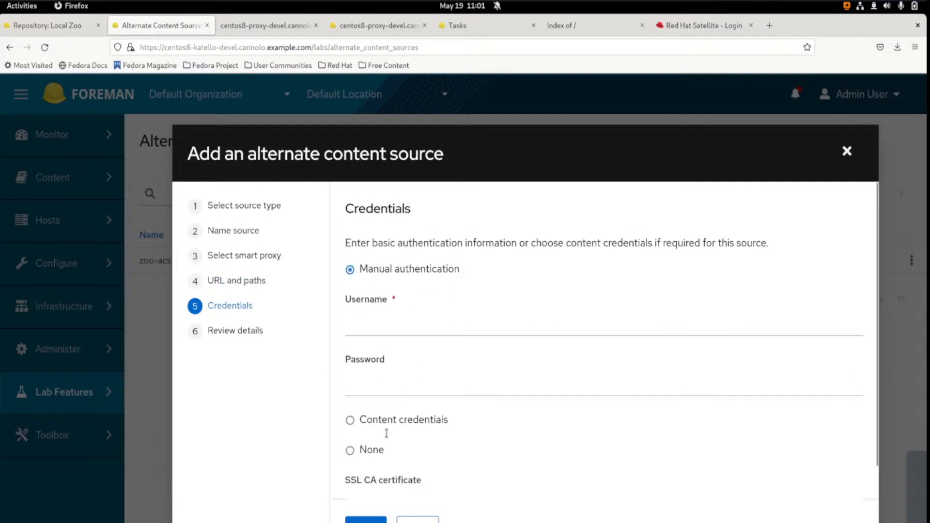
click(393, 420)
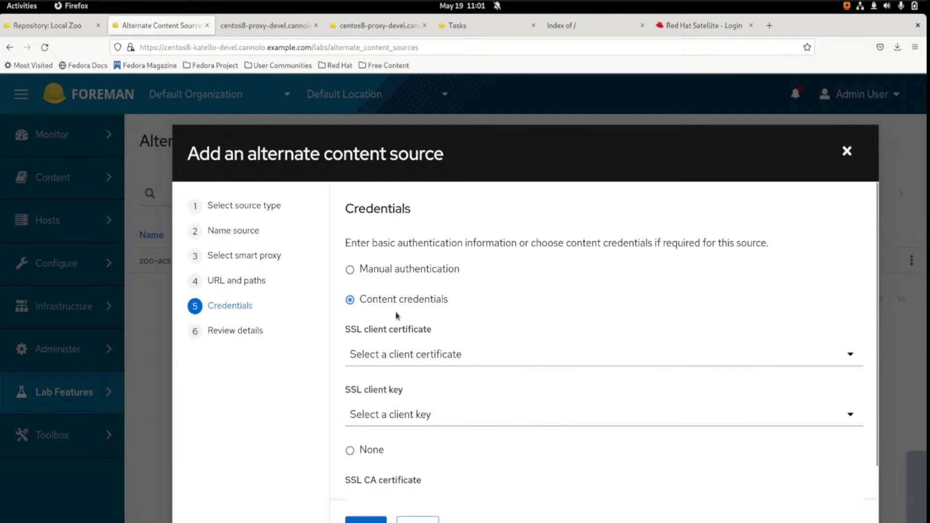
scroll(399, 315, down, 1)
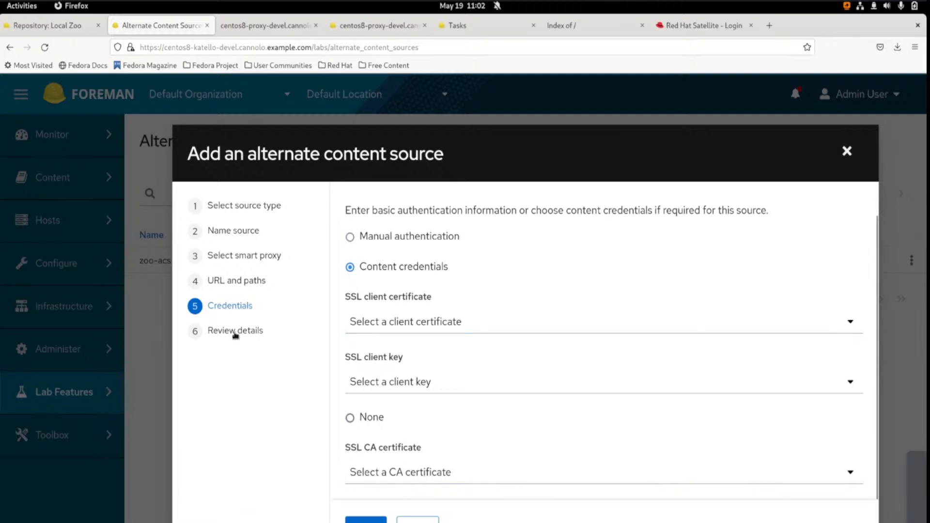
Review the details of the new source, including its smart proxies, base URL, subpaths and authentication type
click(303, 330)
scroll(461, 337, down, 2)
scroll(462, 329, up, 3)
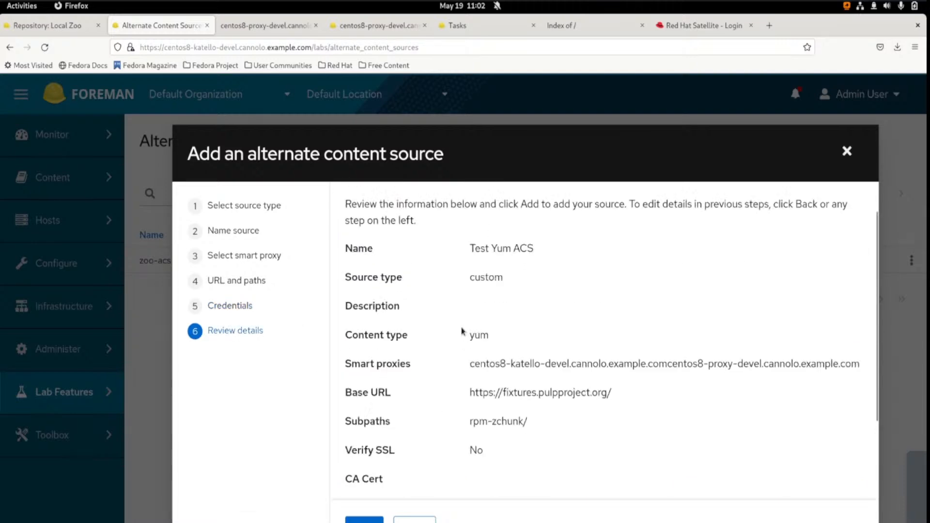
scroll(462, 329, down, 3)
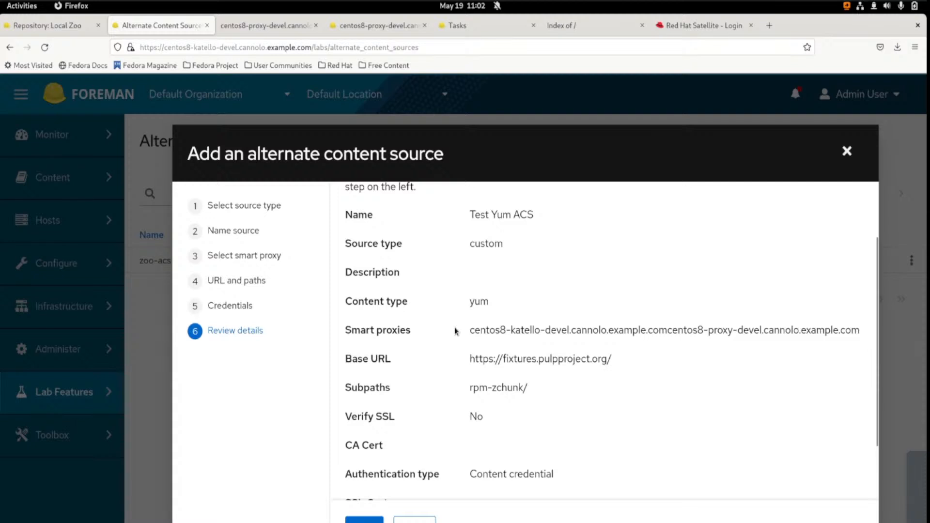
scroll(517, 320, down, 1)
double_click(517, 320)
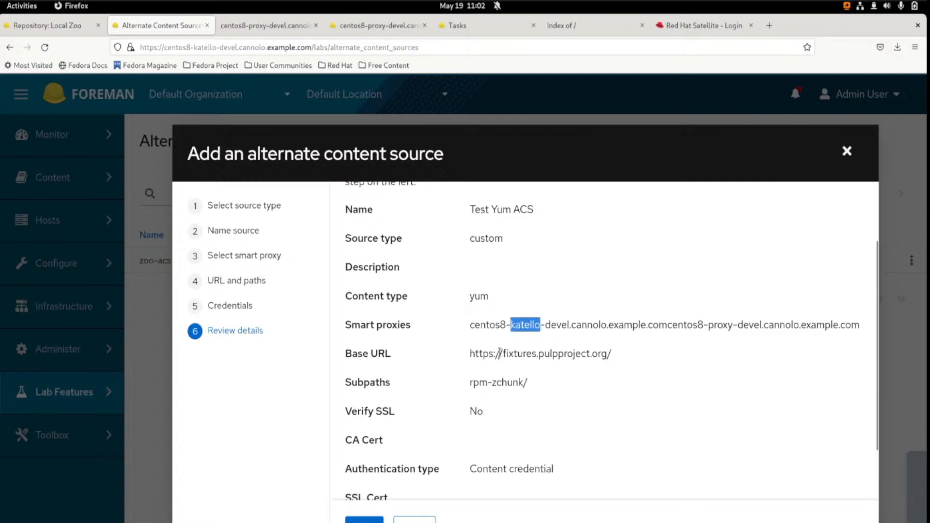
triple_click(659, 325)
drag(667, 328, 861, 326)
click(486, 349)
scroll(484, 345, down, 2)
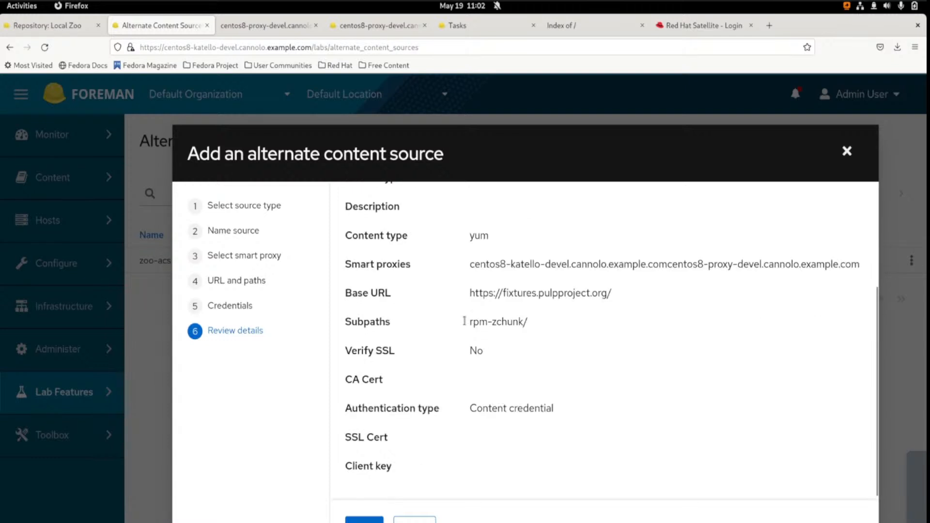
scroll(500, 314, down, 1)
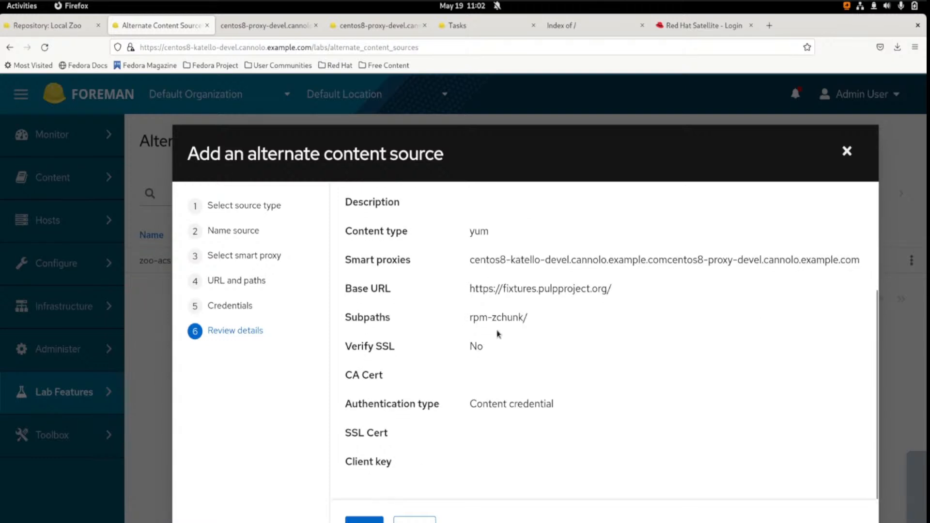
triple_click(499, 318)
Add the Test Yum ACS source and highlight its entry in the Alternate content sources list
click(364, 520)
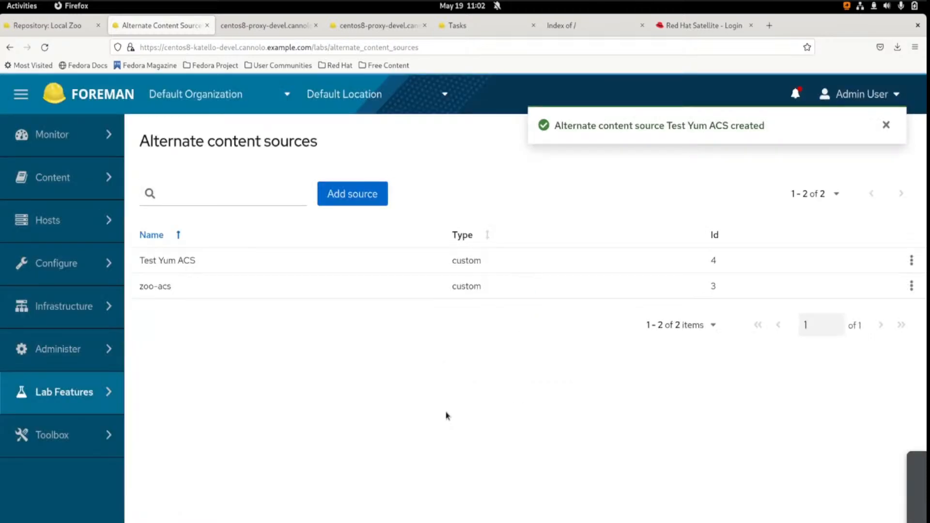
double_click(172, 260)
triple_click(171, 260)
drag(139, 265, 482, 260)
click(479, 230)
Switch to the Guake terminal's centos7-hammer-devel session and run hammer alternate-content-sources list
key(F12)
key(ctrl+Page_Up)
key(ctrl+Page_Up)
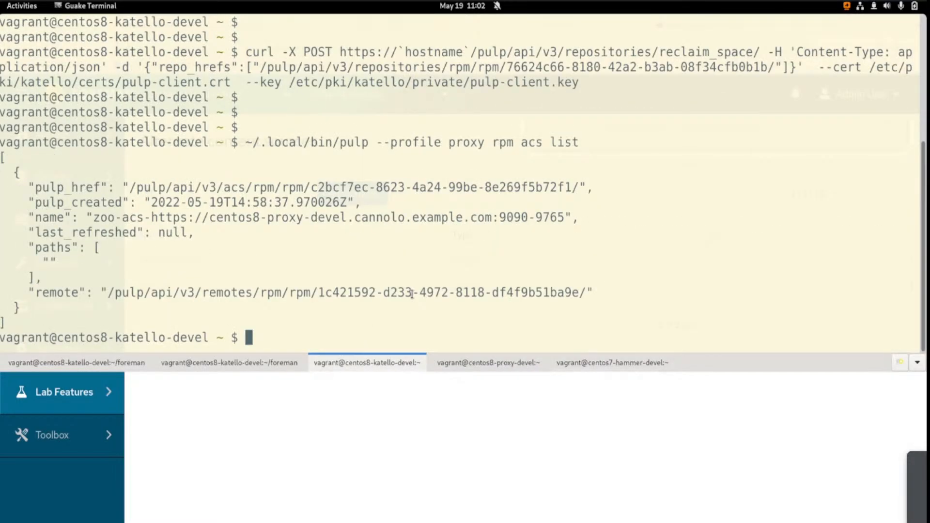
key(ctrl+Page_Down)
key(ctrl+Page_Down)
key(ctrl+r)
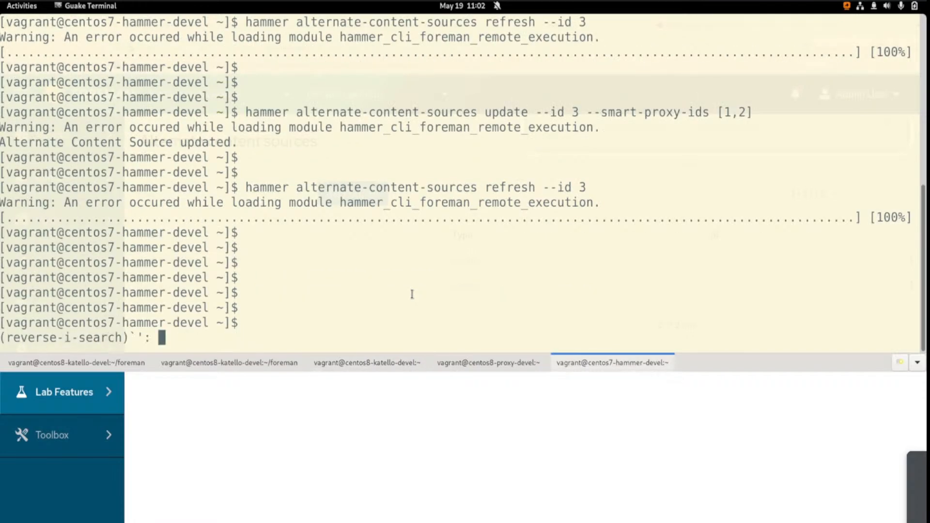
text(list)
key(Return)
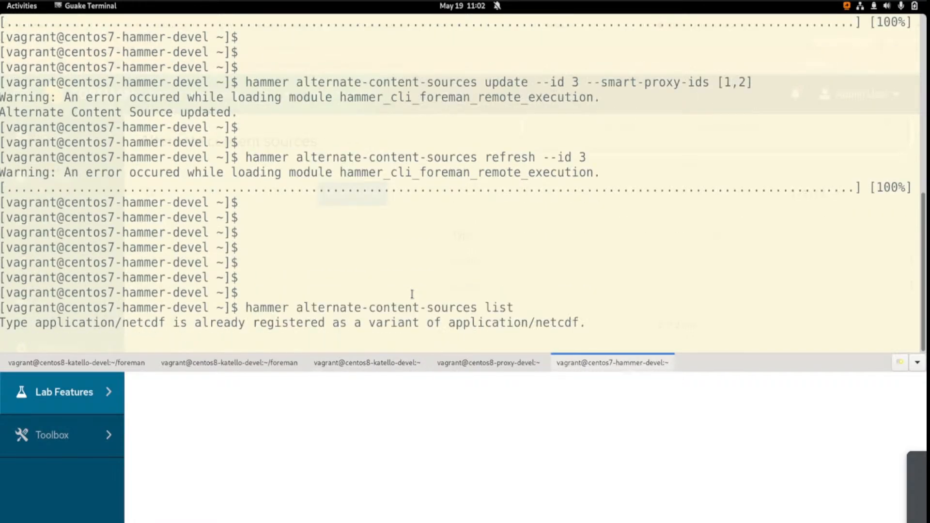
key(Return)
key(Return)
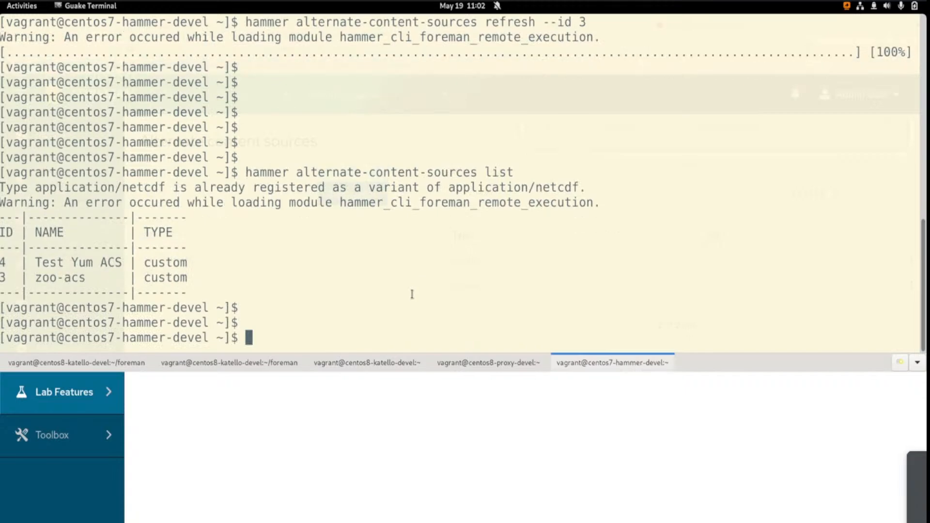
Refresh Test Yum ACS with hammer alternate-content-sources refresh --id 4 and switch back to Firefox
key(ctrl+r)
text(refresh)
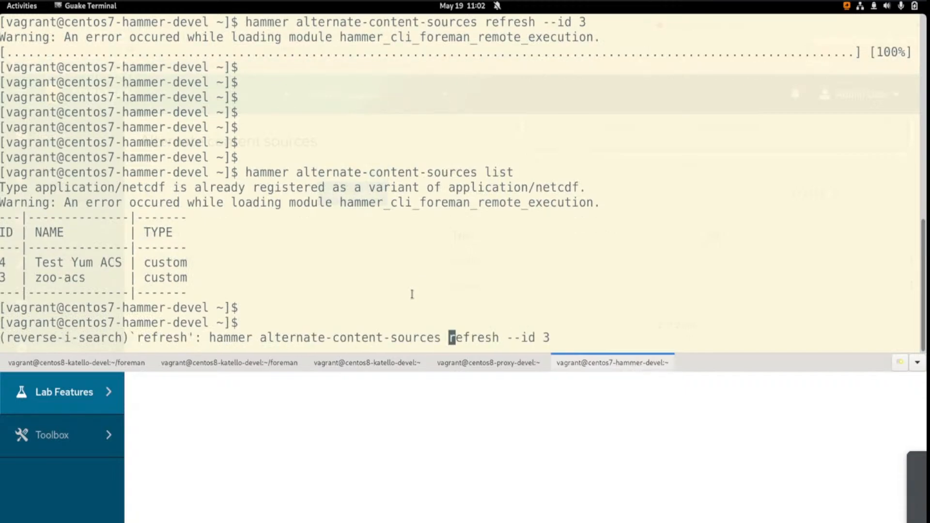
key(ctrl+Right)
key(ctrl+Right)
key(End)
key(BackSpace)
text(4)
key(Return)
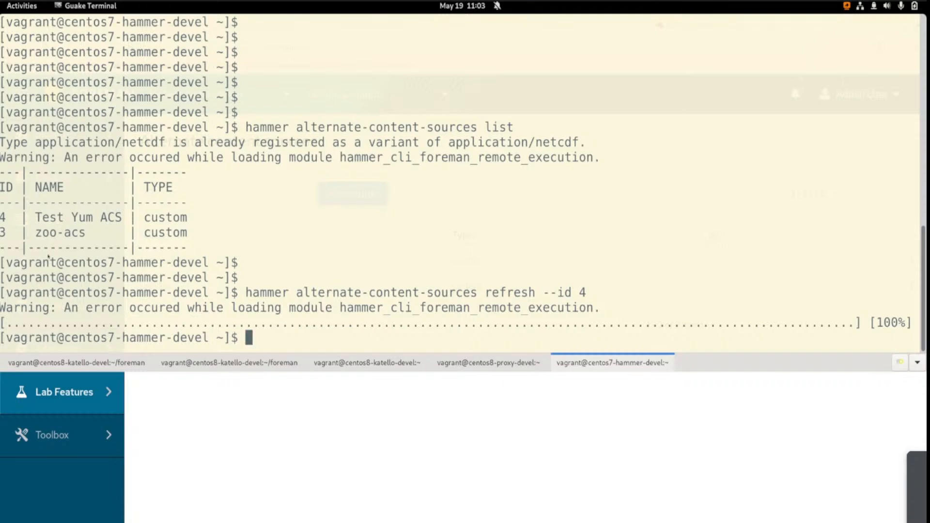
key(alt+Tab)
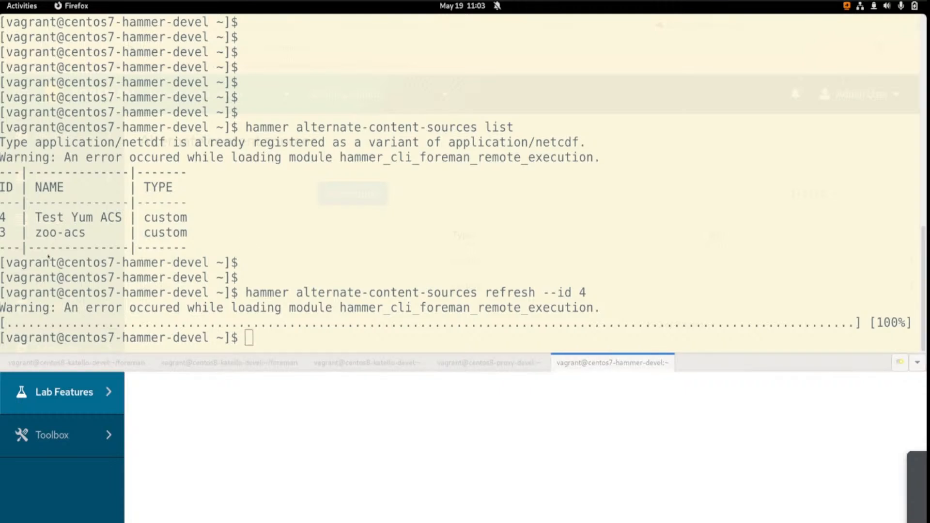